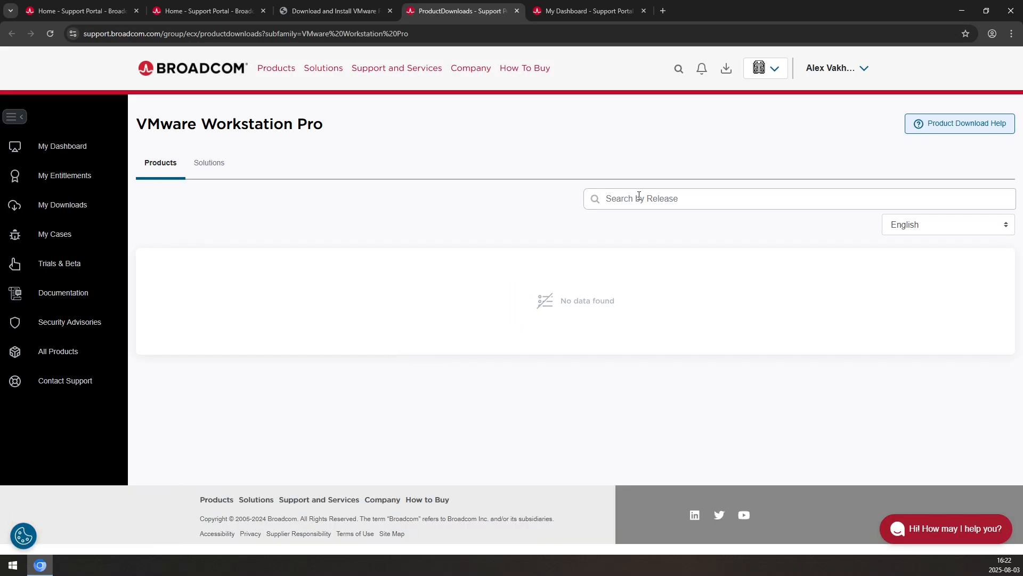
Go from My Downloads to the free downloads catalogue and find VMware Workstation Pro
left_click(73, 206)
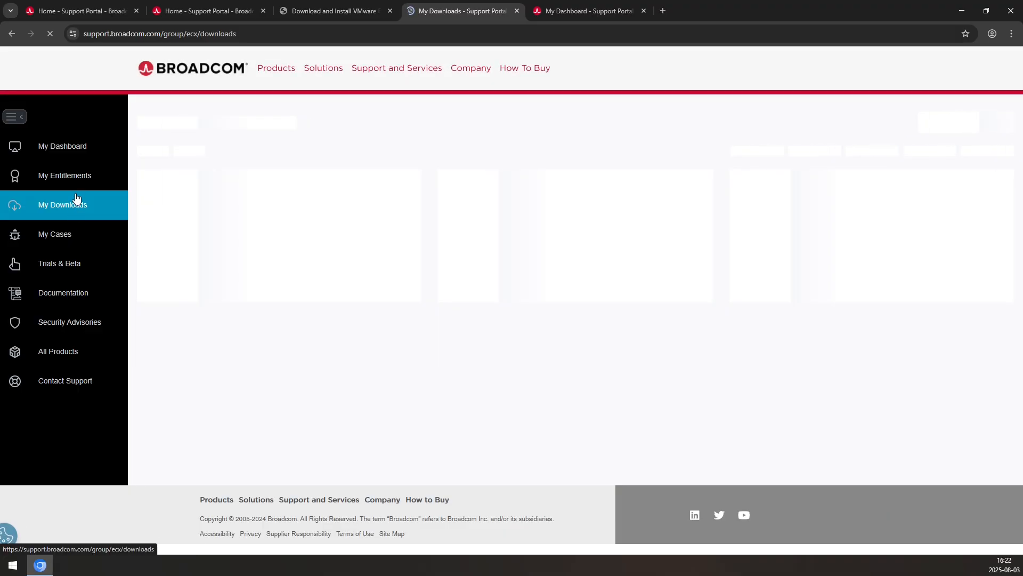
left_click(293, 194)
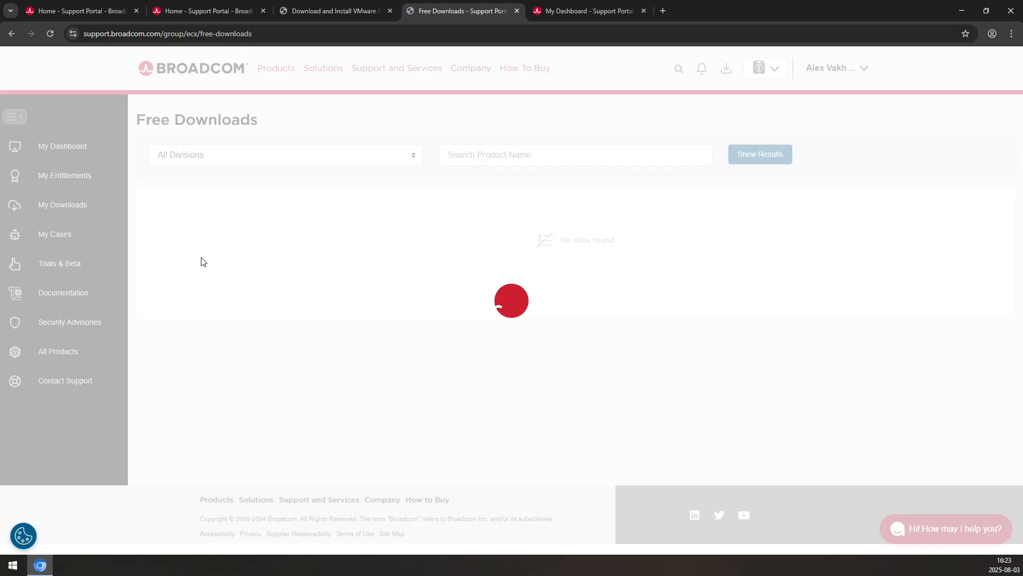
scroll(328, 354, "down", 5)
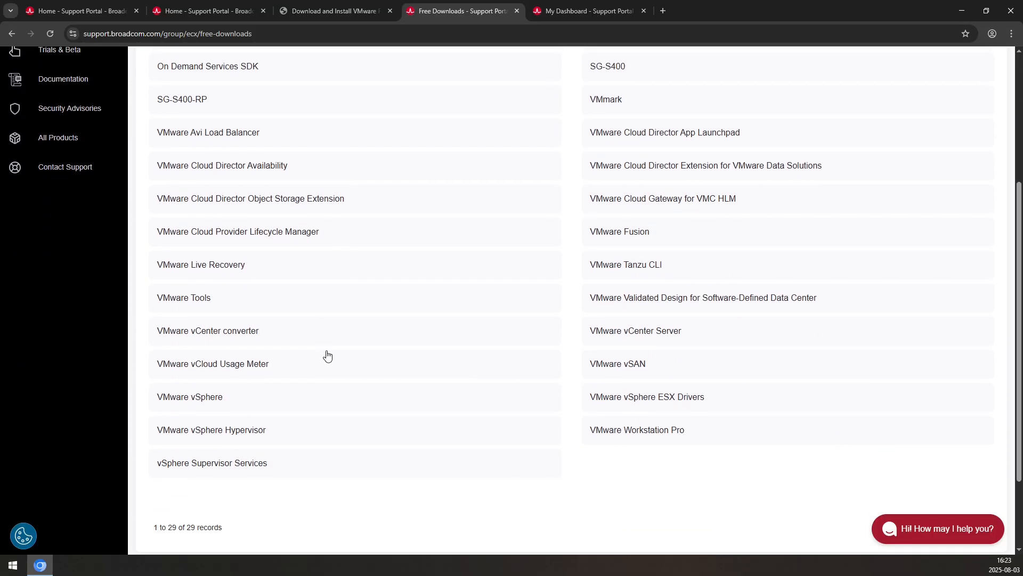
scroll(327, 356, "up", 4)
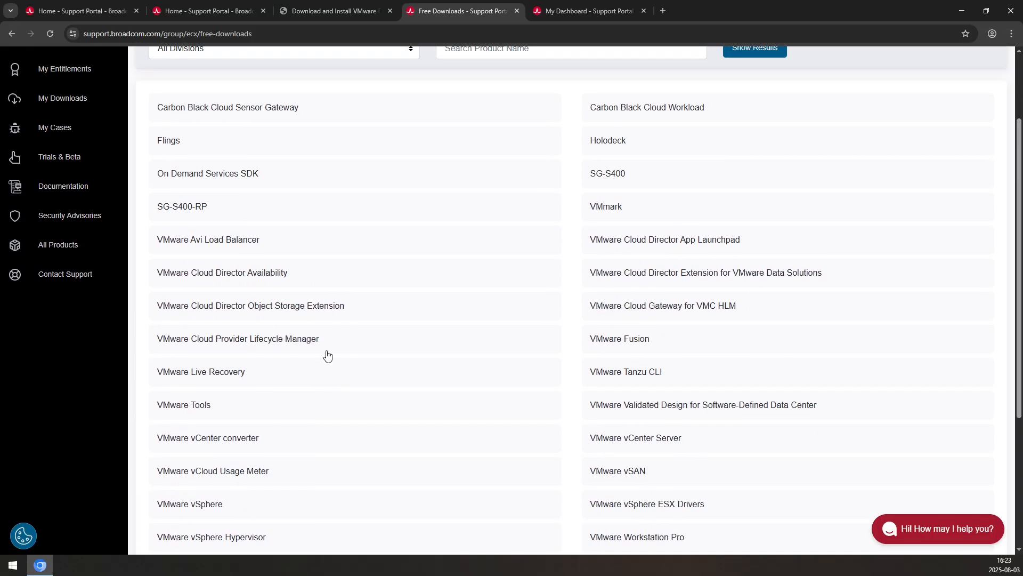
scroll(328, 356, "down", 3)
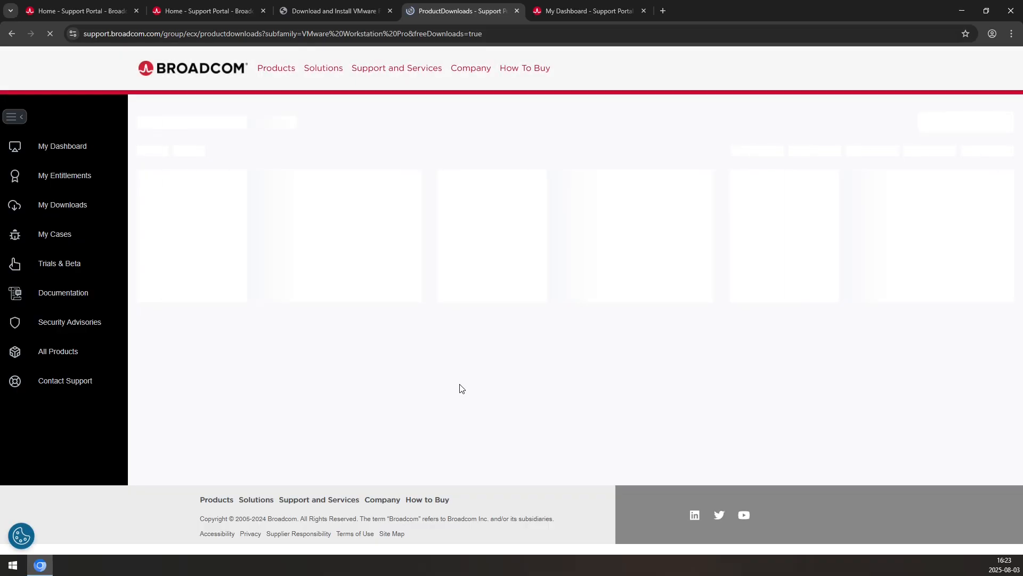
Open the Workstation Pro 17.6.4 for Windows release files and view its Terms and Conditions
left_click(301, 272)
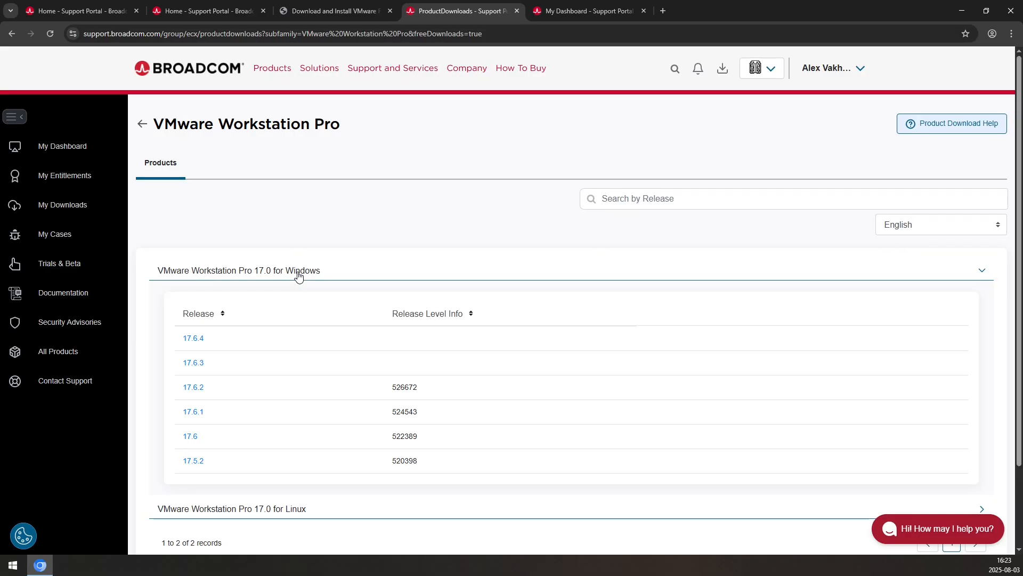
left_click(201, 337)
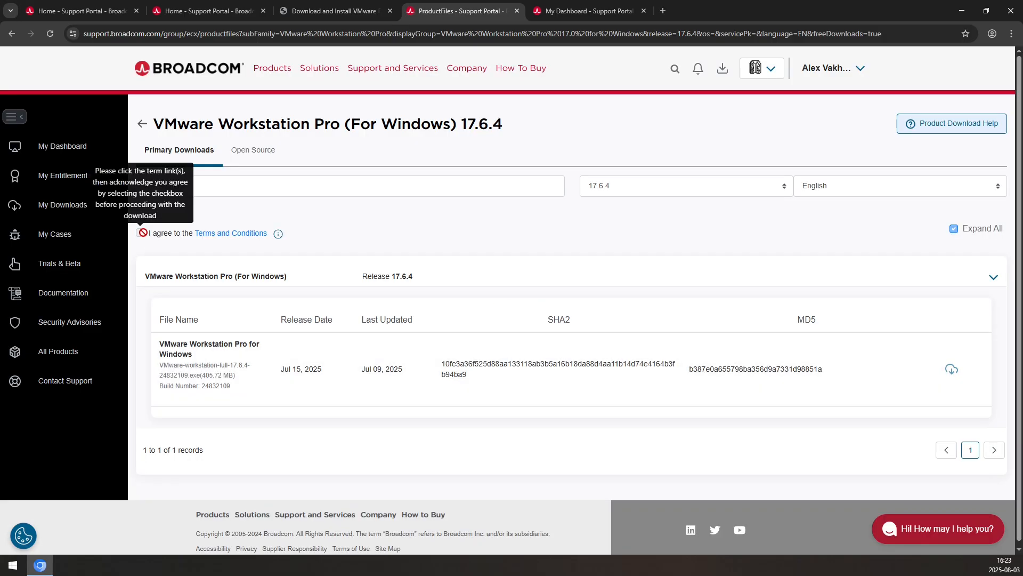
left_click(213, 233)
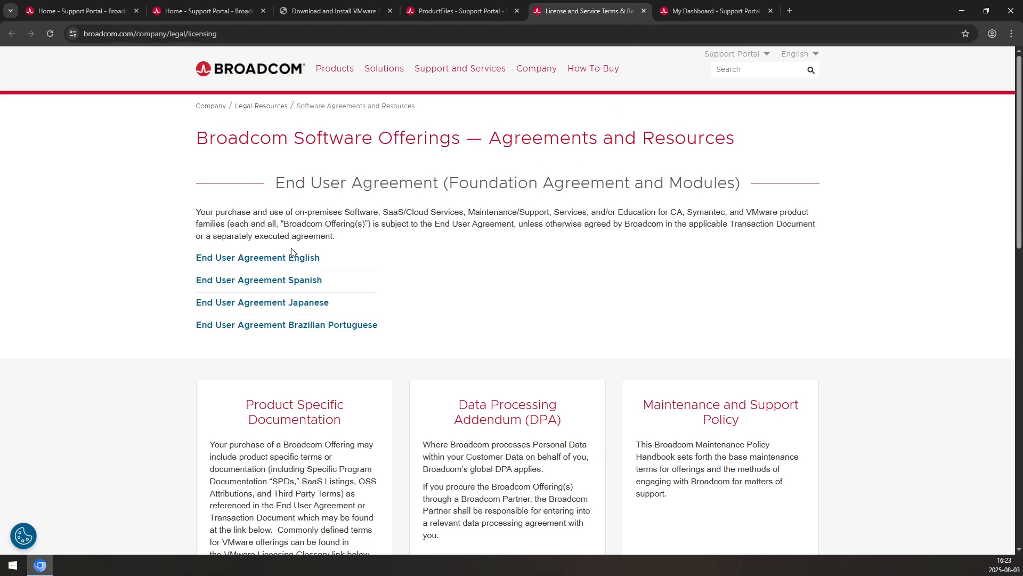
Agree to the Terms and Conditions and confirm the download verification prompt
left_click(643, 11)
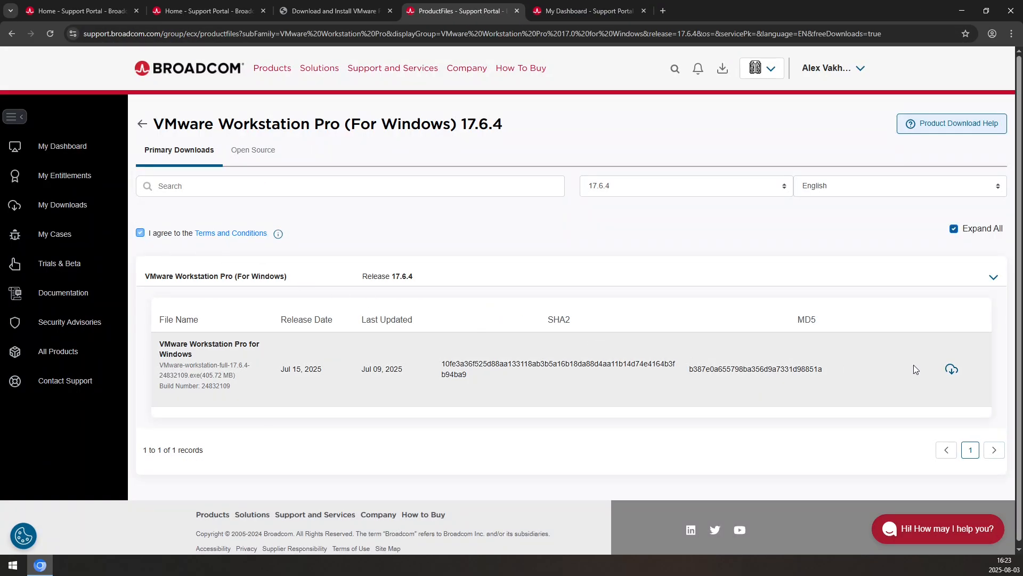
left_click(959, 369)
left_click(624, 331)
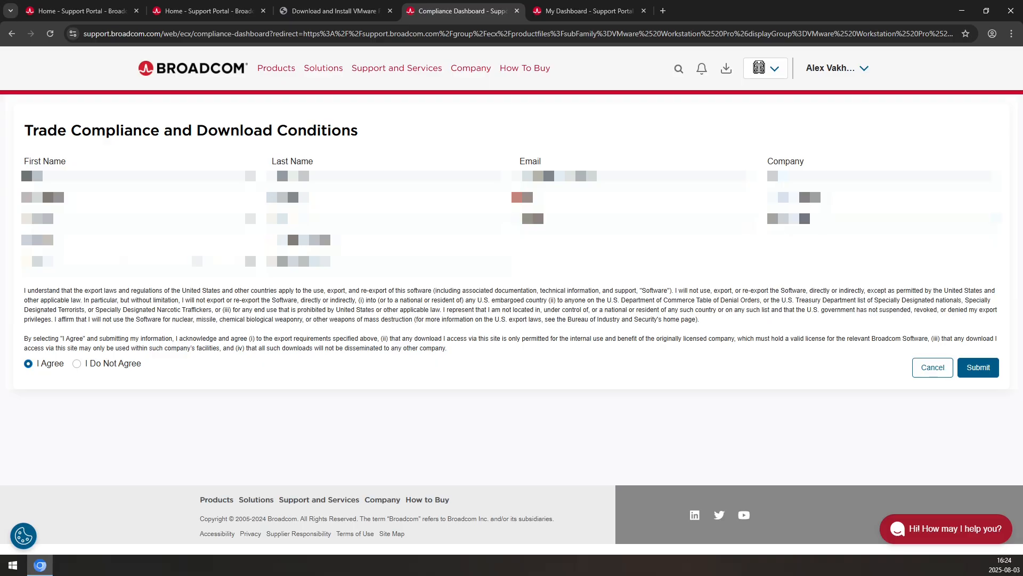
Choose the country in the trade compliance form and submit it
left_click(175, 261)
scroll(169, 411, "down", 20)
left_click(53, 342)
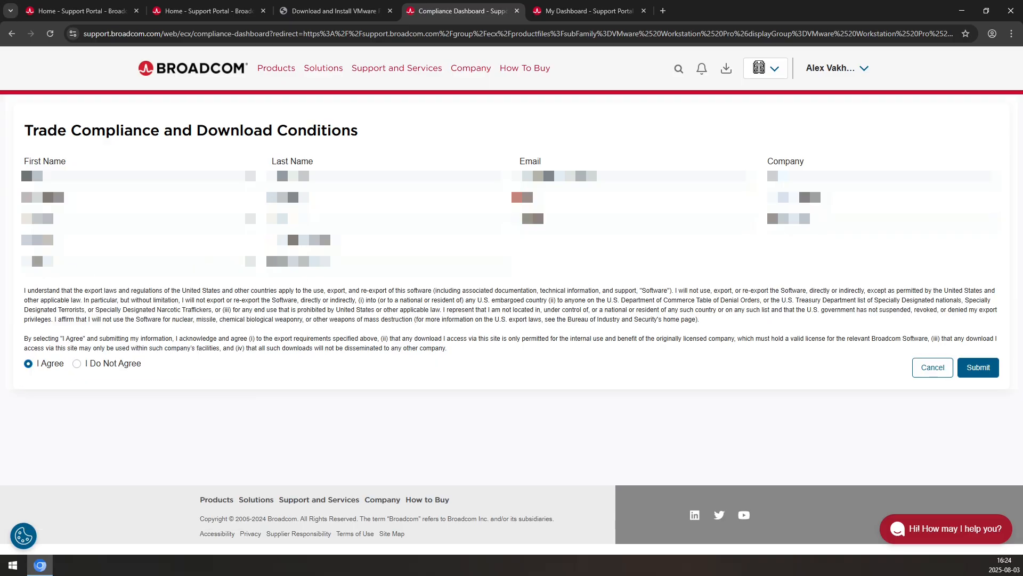
left_click(979, 367)
Download the Workstation Pro for Windows installer and show Chrome's recent downloads
left_click(959, 61)
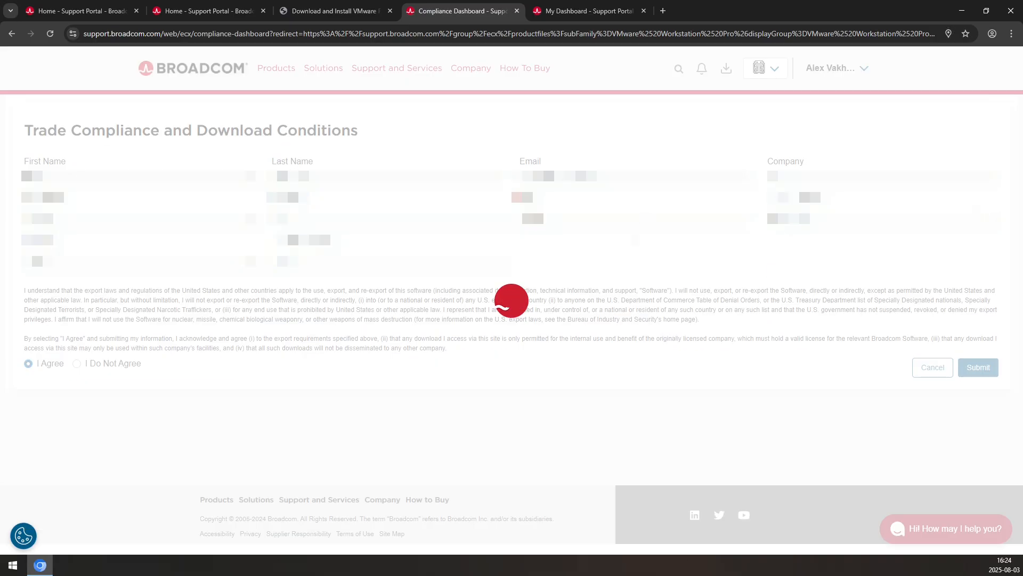
left_click(959, 360)
left_click(973, 37)
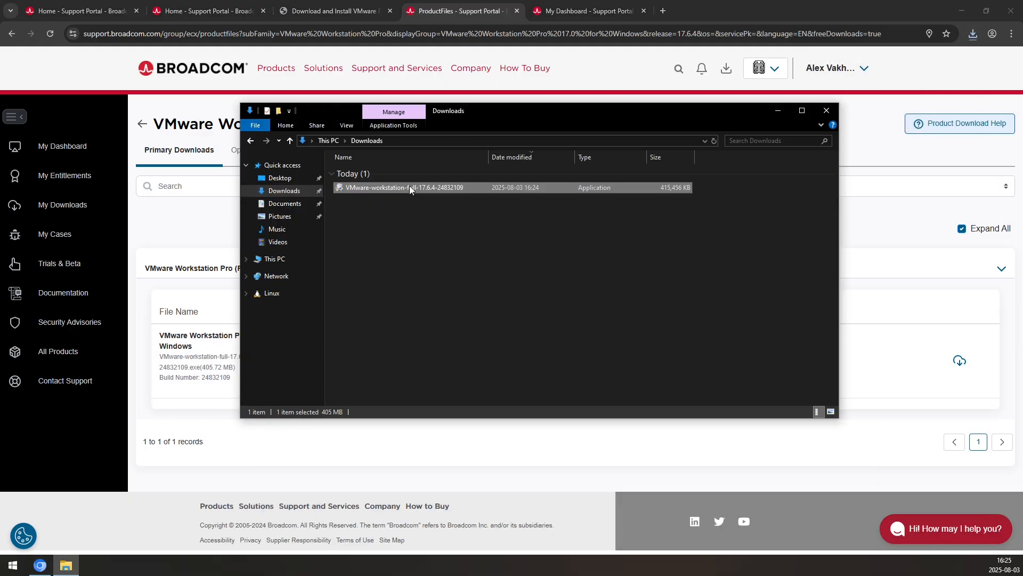
Launch the downloaded VMware installer and accept the license agreement
double_click(410, 187)
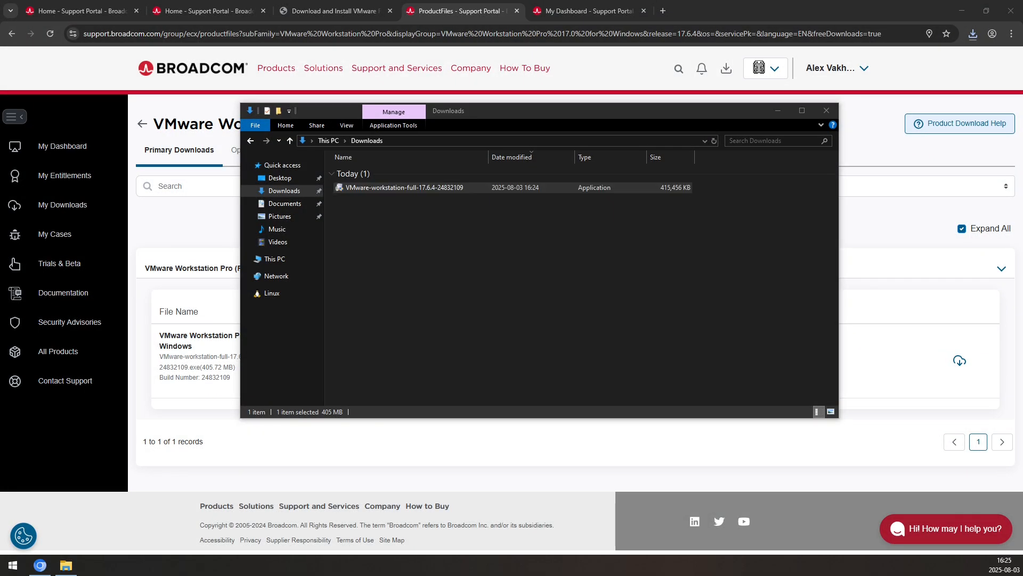
left_click(568, 367)
left_click(497, 341)
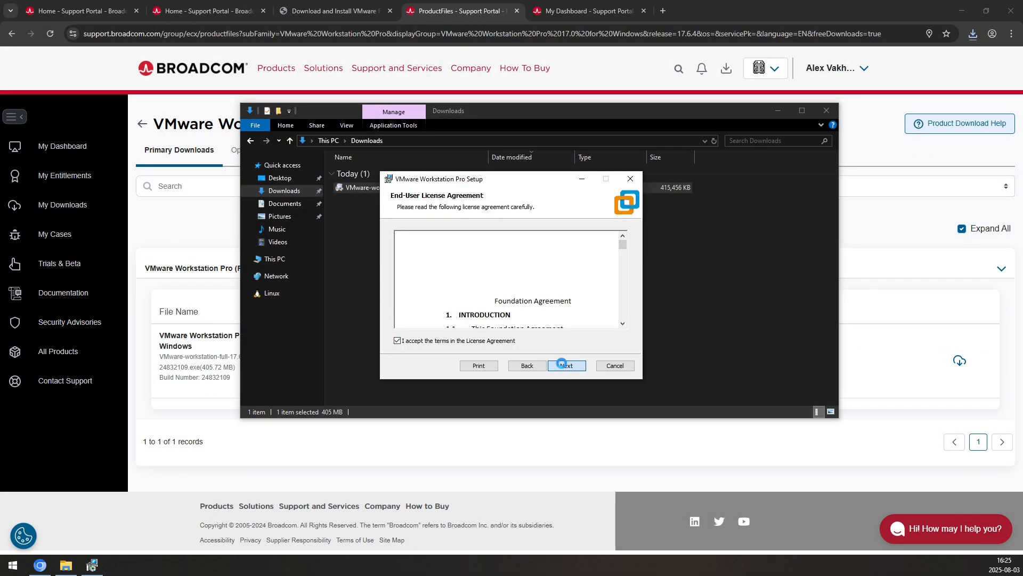
left_click(566, 365)
Install Workstation Pro with the default setup, experience and shortcut options, then finish the wizard
left_click(567, 365)
left_click(567, 366)
left_click(566, 365)
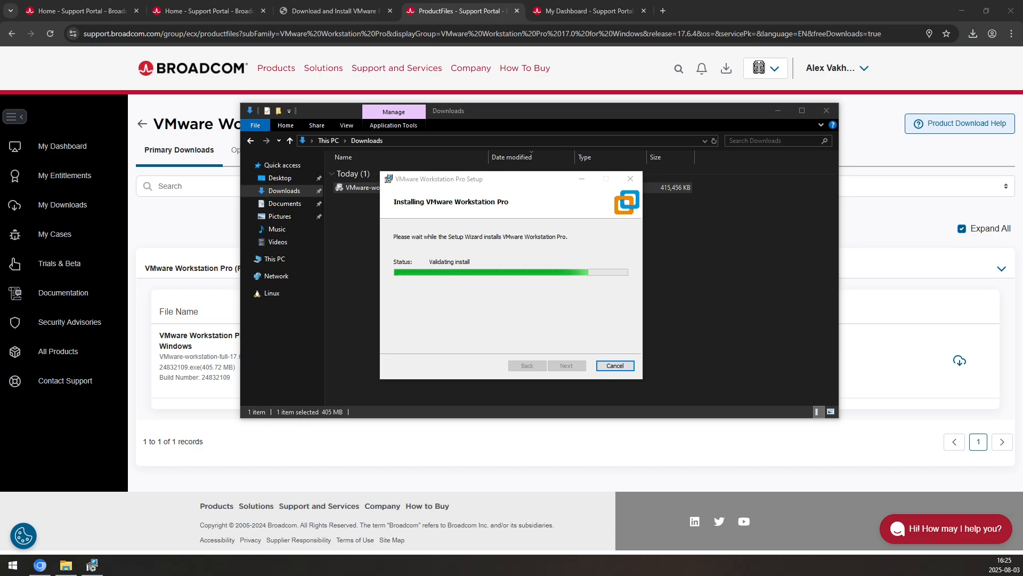
left_click(491, 300)
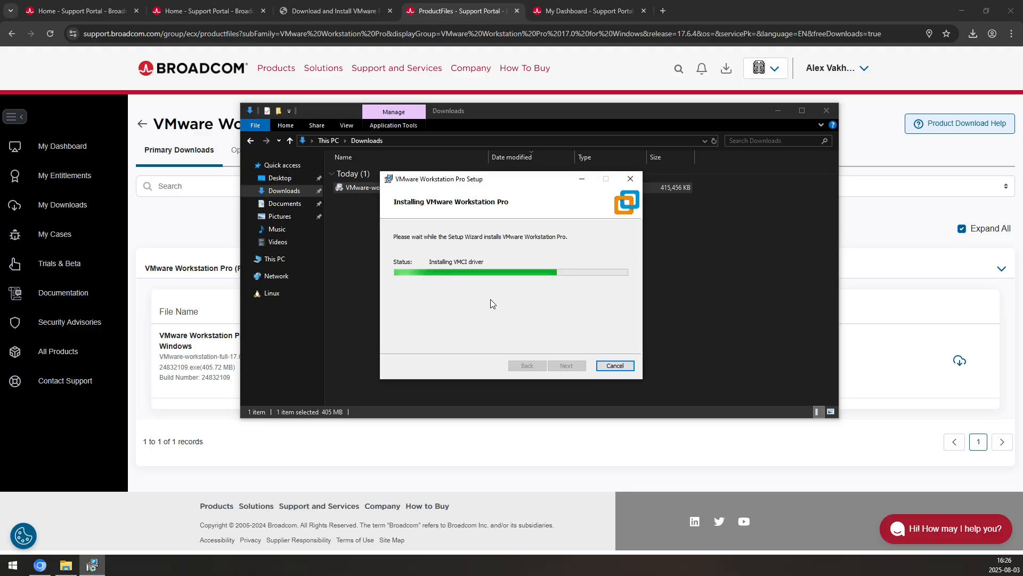
left_click(613, 366)
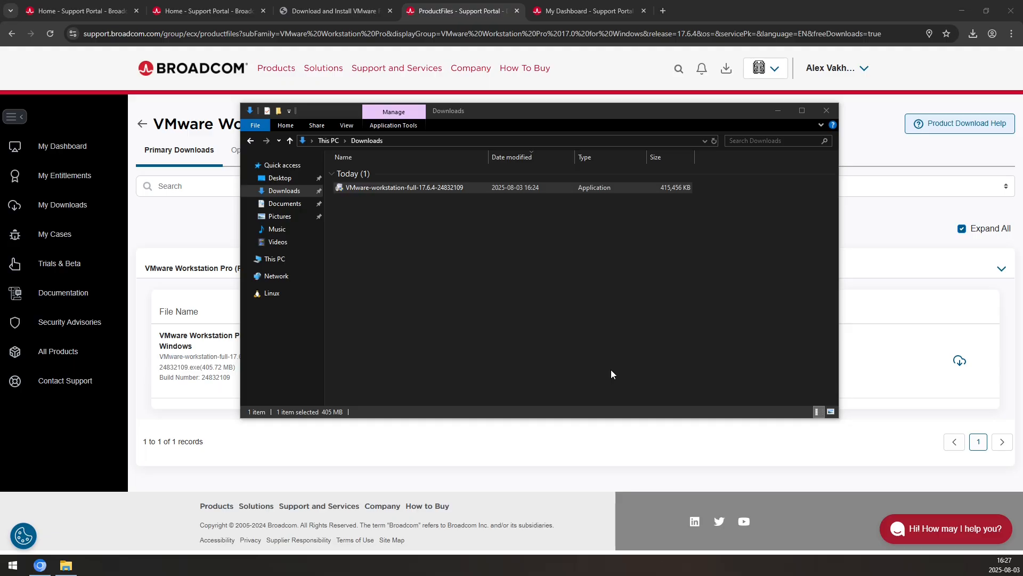
Launch VMware Workstation Pro from the system search using 'vmw'
left_click(12, 565)
type("vmw")
left_click(100, 282)
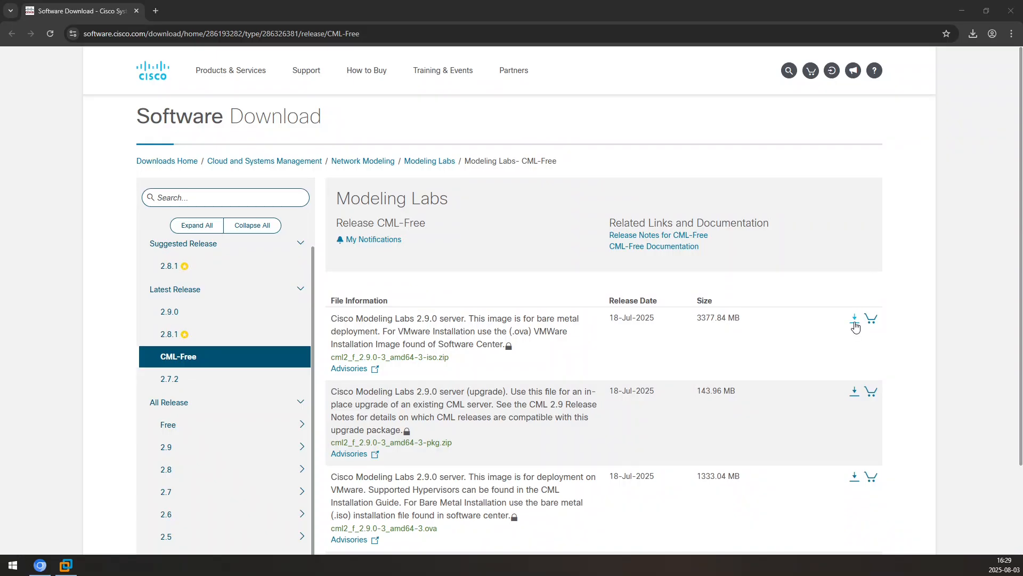
Start a login-required download and begin creating a new Cisco account
left_click(855, 321)
left_click(532, 152)
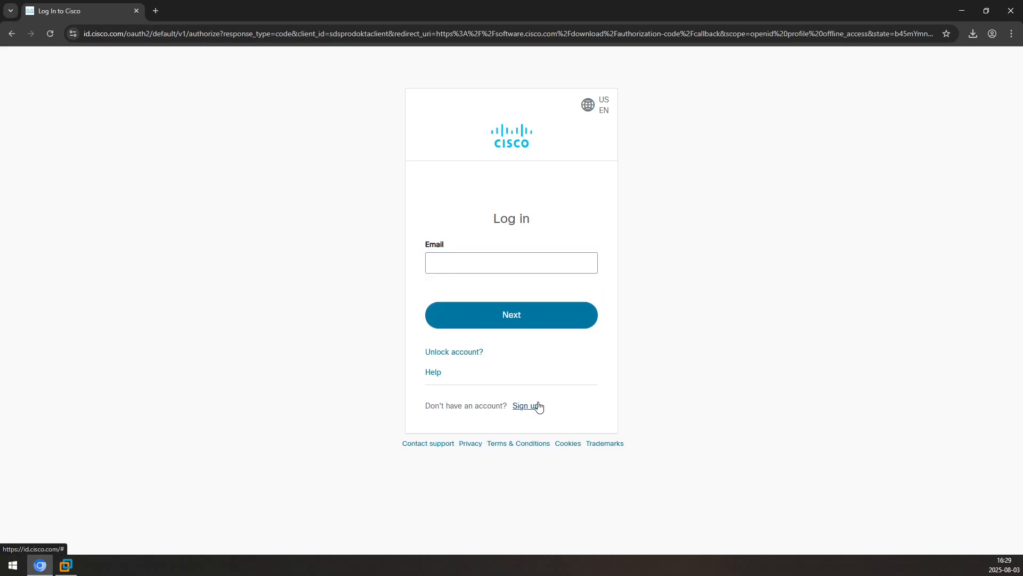
left_click(533, 406)
Fill in the Create Account form with email, personal details and country, then register
type("mail.com")
key("Tab")
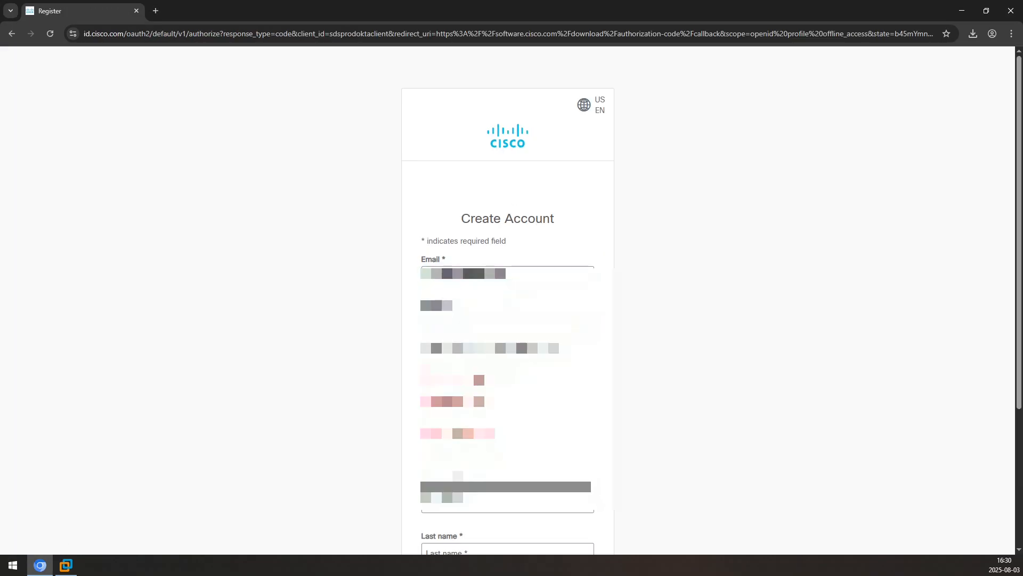
type("...")
scroll(507, 320, "down", 3)
key("Tab")
type("...")
key("Tab")
type("...")
left_click(504, 424)
type("...")
key("Return")
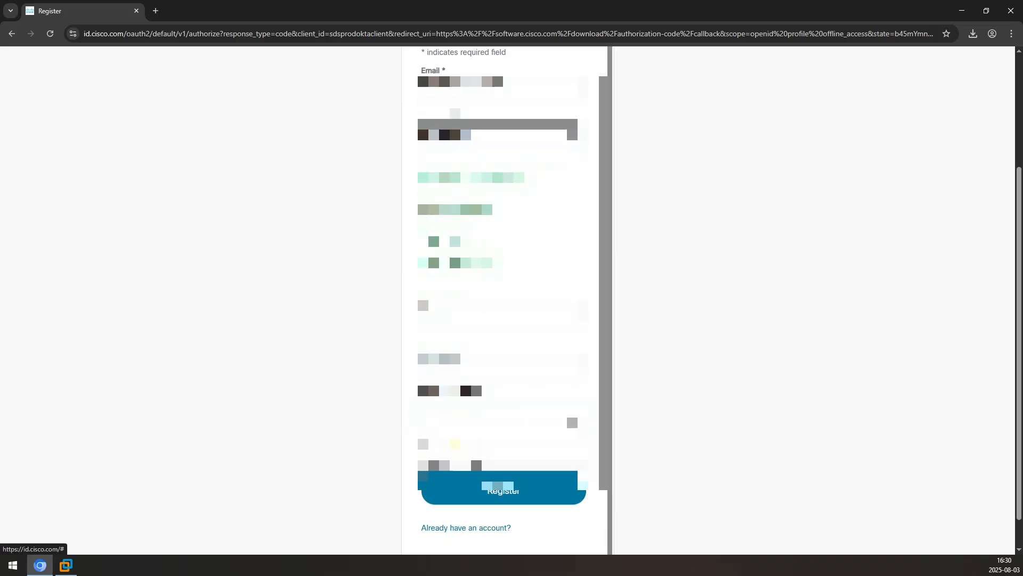
left_click(511, 493)
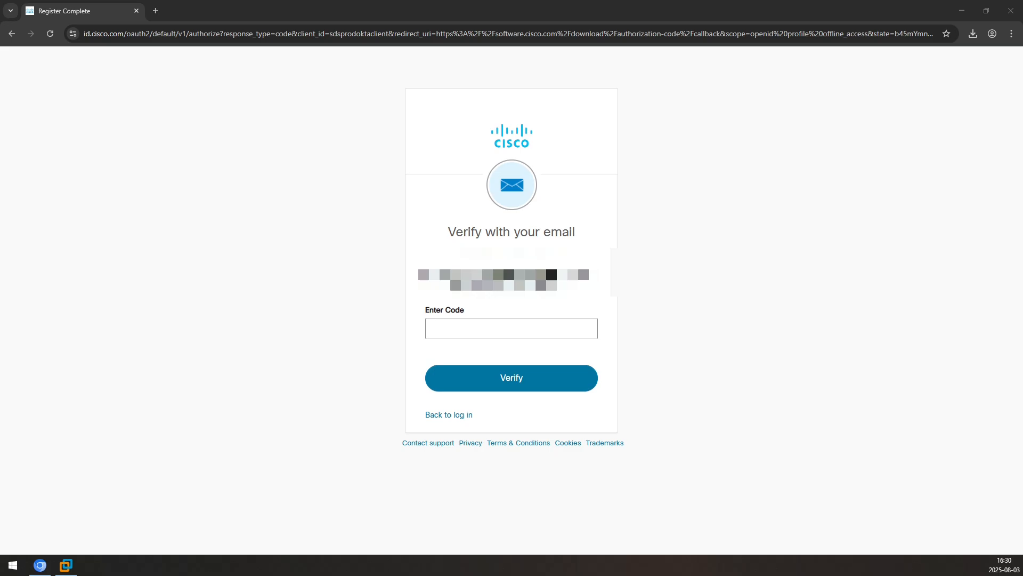
Paste the emailed verification code and submit it
left_click(535, 372)
key("ctrl+v")
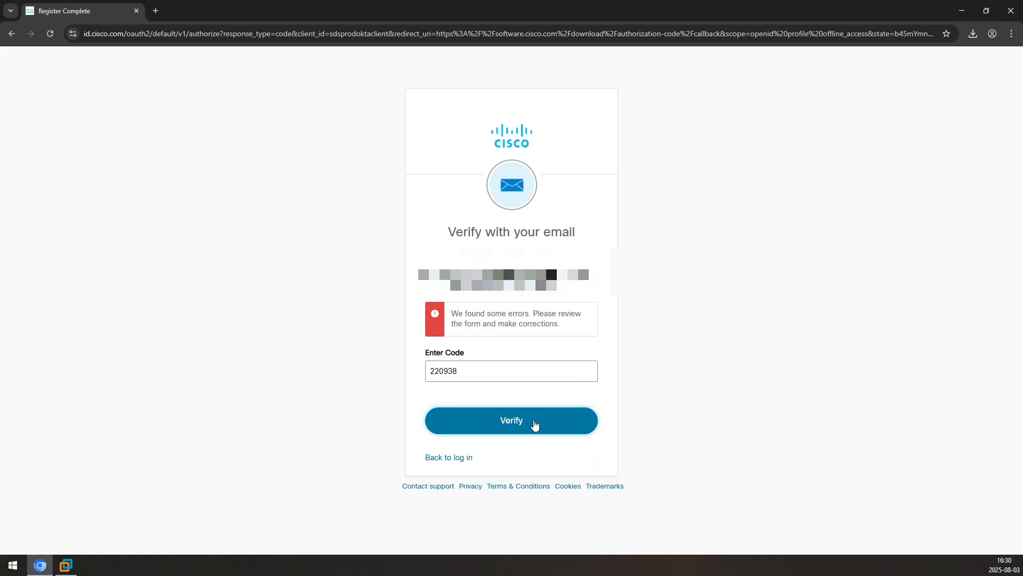
left_click(532, 423)
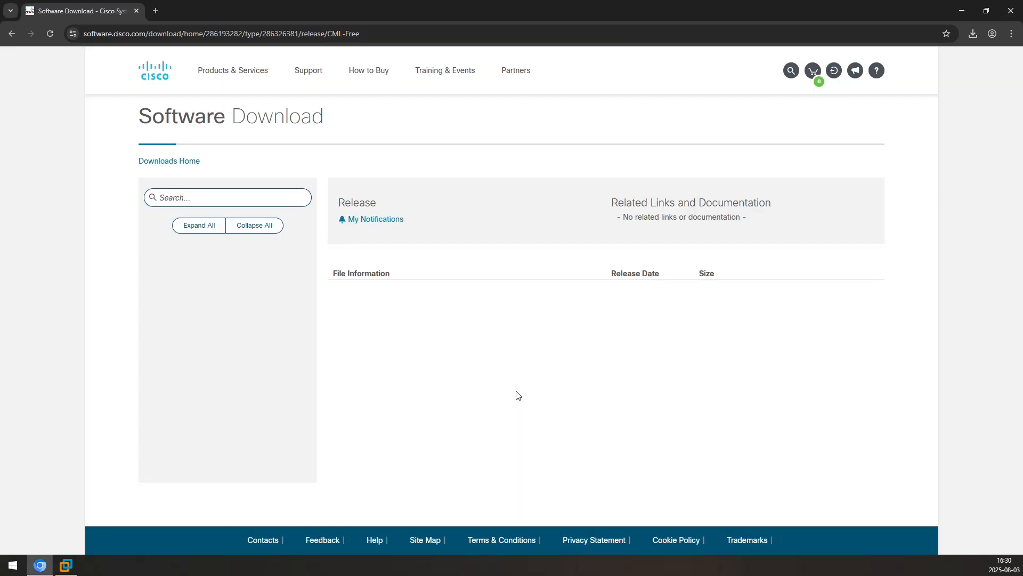
Sign back in to Cisco with the account email and password after the session expired
left_click(136, 11)
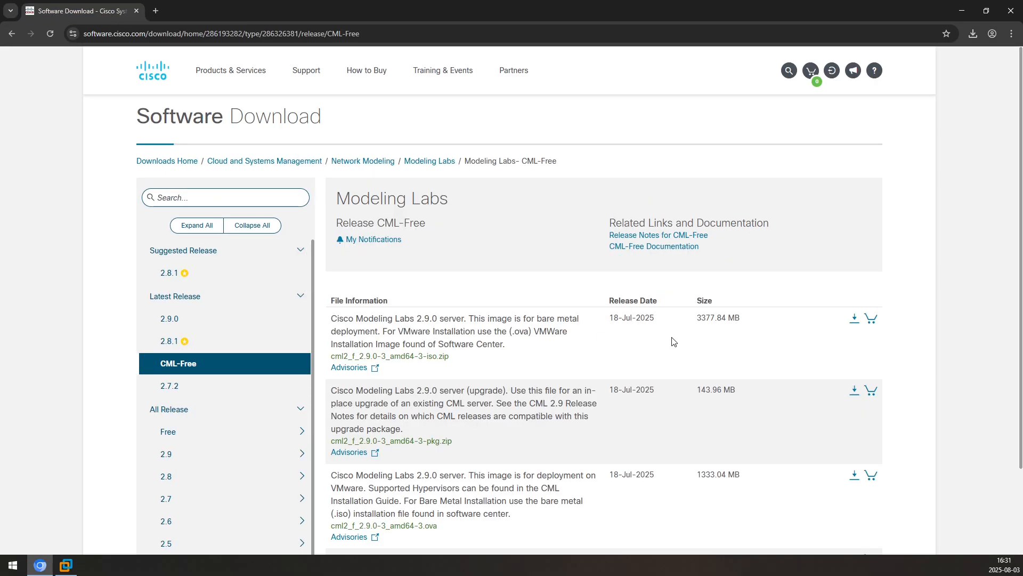
left_click(859, 323)
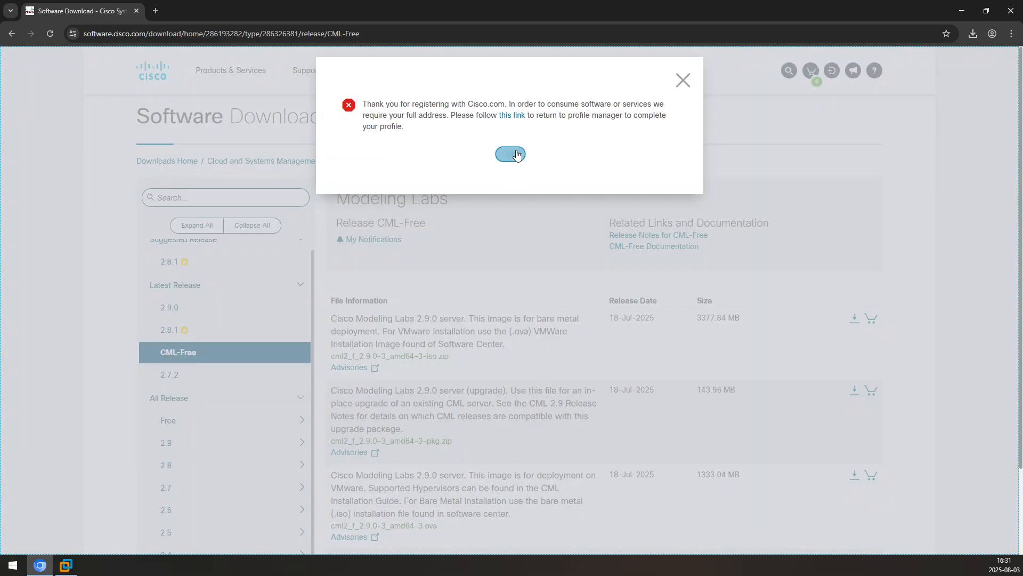
left_click(515, 117)
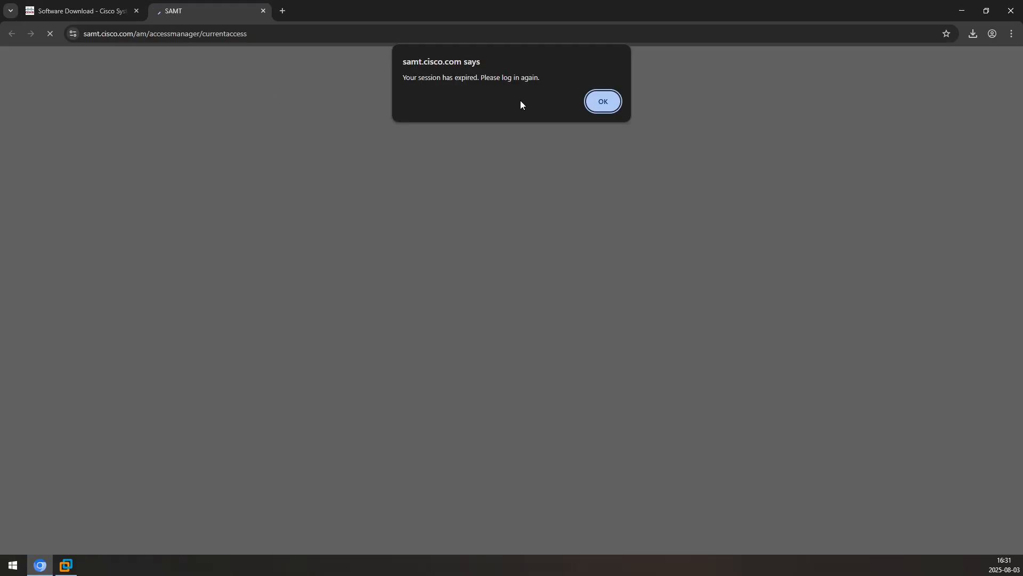
left_click(603, 104)
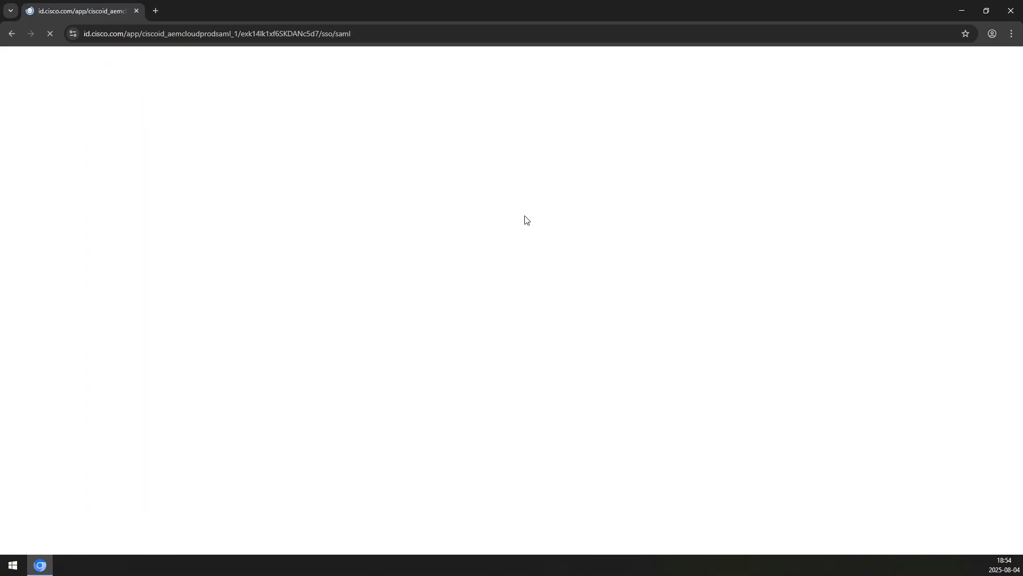
left_click(507, 318)
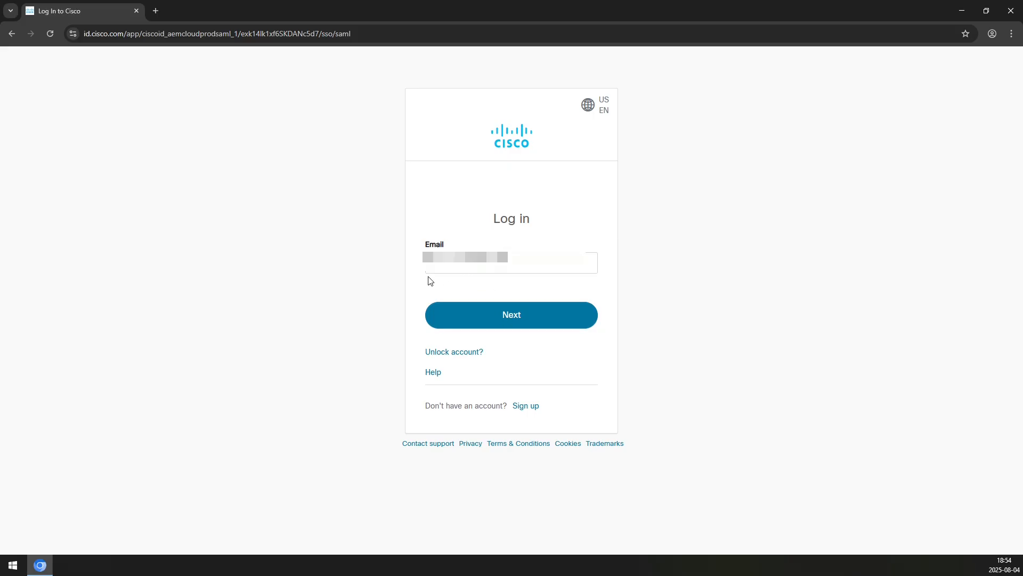
left_click(467, 304)
type("••••••••••")
key("Return")
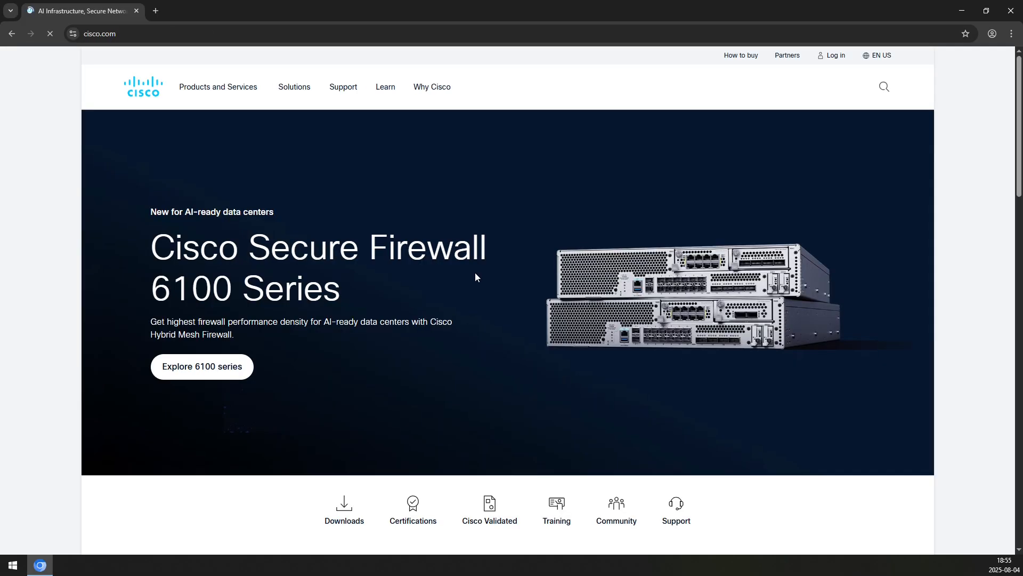
Go through Support to the Software Download center's CML-Free release downloads
left_click(343, 87)
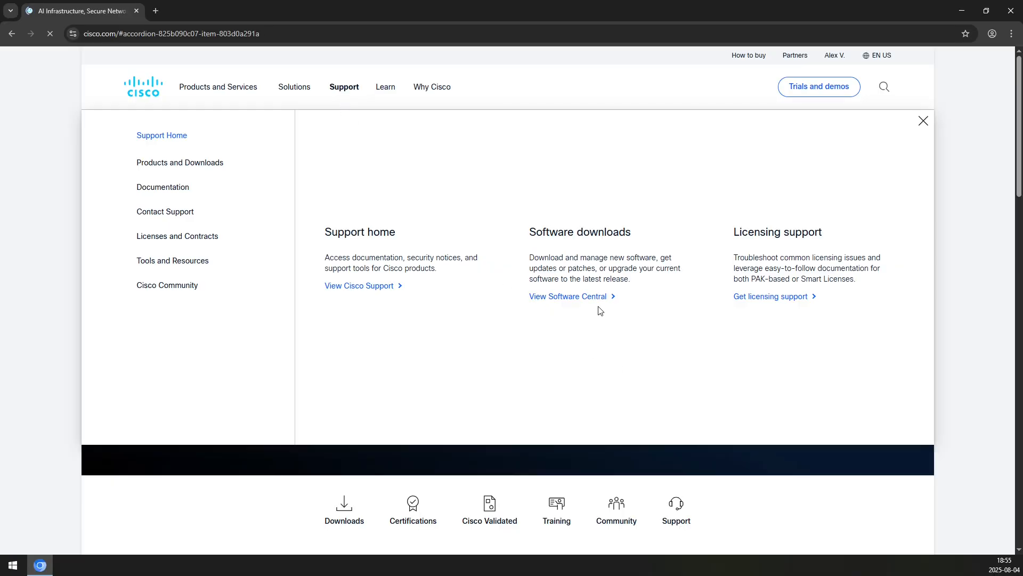
left_click(583, 297)
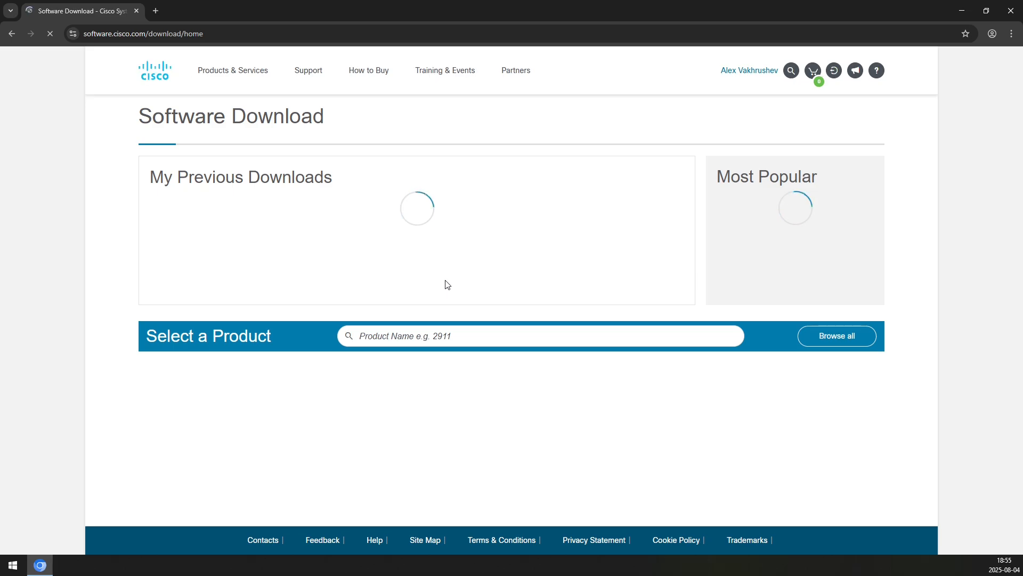
left_click(748, 229)
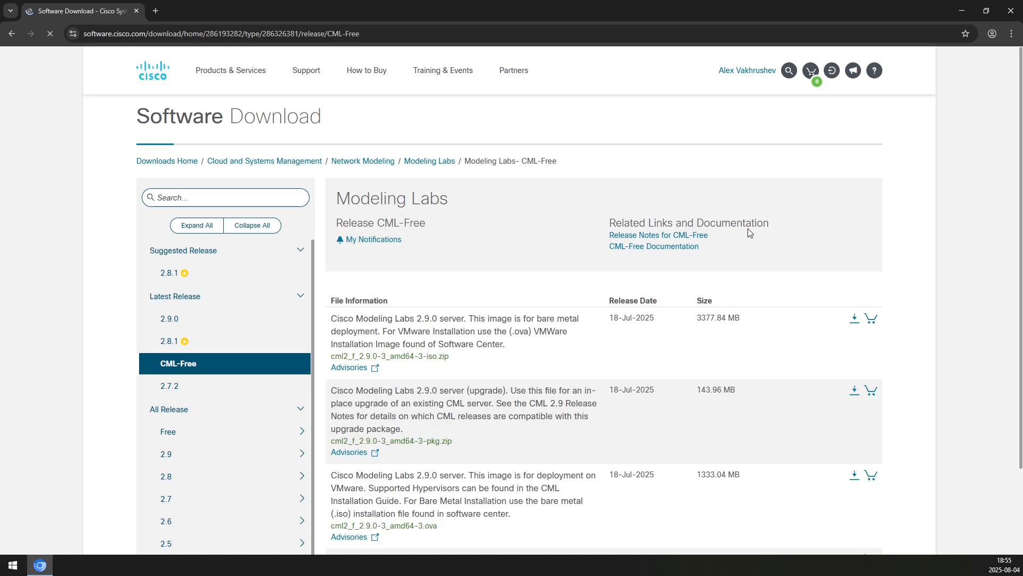
Try downloading the CML 2.9.0 .ova, dismiss the missing-address notice, and open the profile manager
mouse_move(482, 322)
scroll(482, 322, "down", 2)
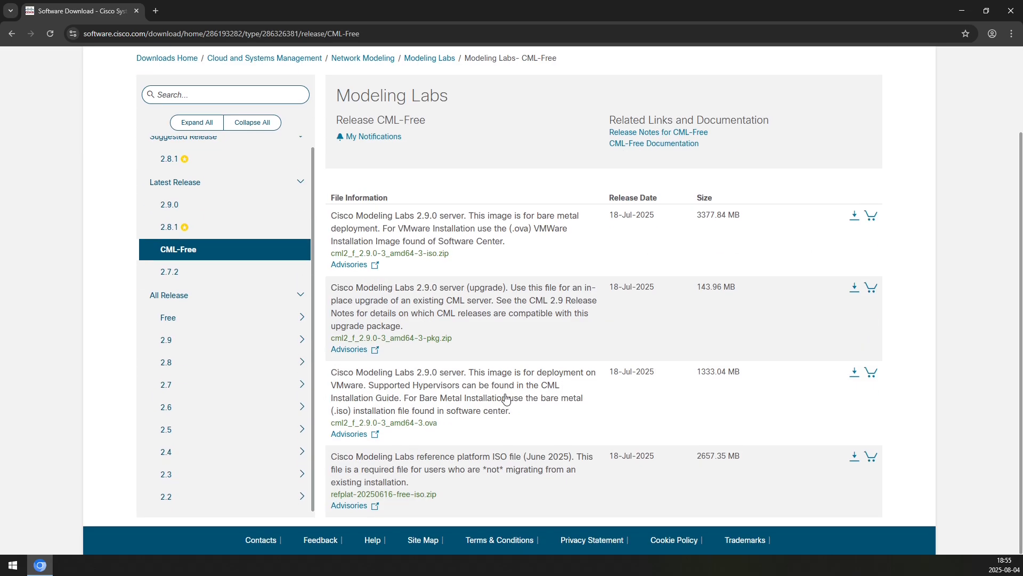
left_click(855, 374)
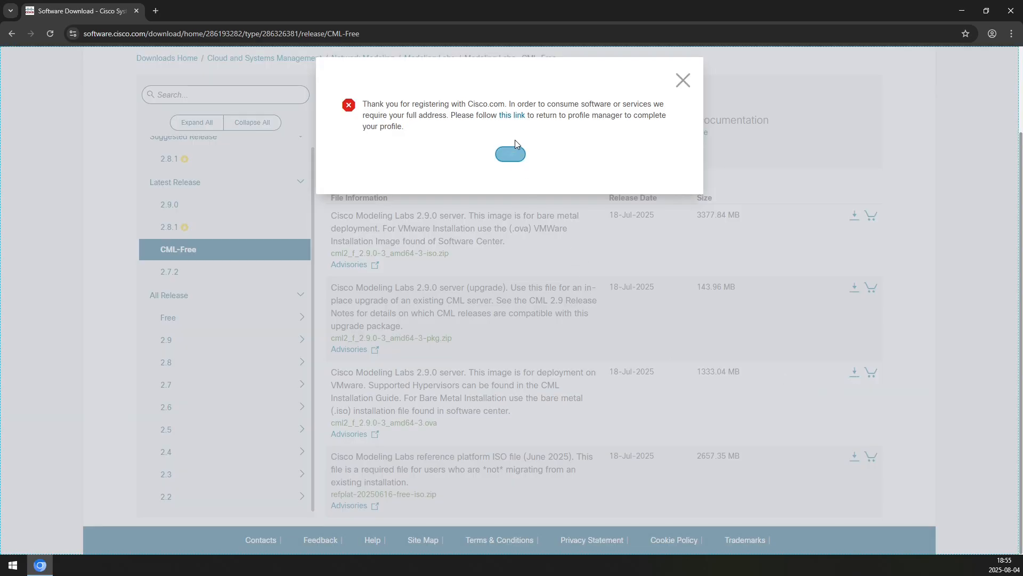
left_click(510, 154)
left_click(757, 72)
left_click(183, 14)
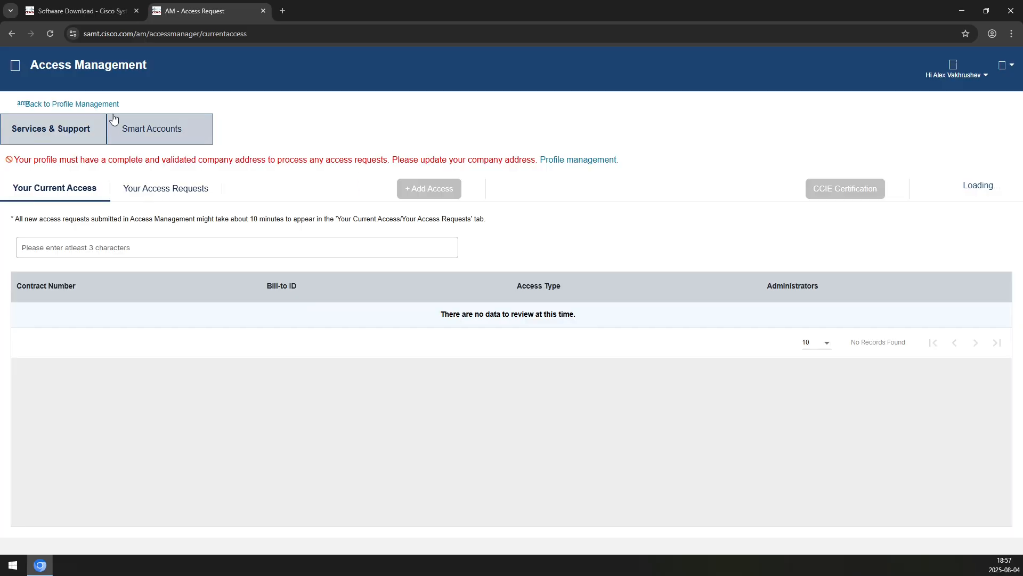
Edit the personal profile's company details, adding a new address with company set to None
left_click(107, 105)
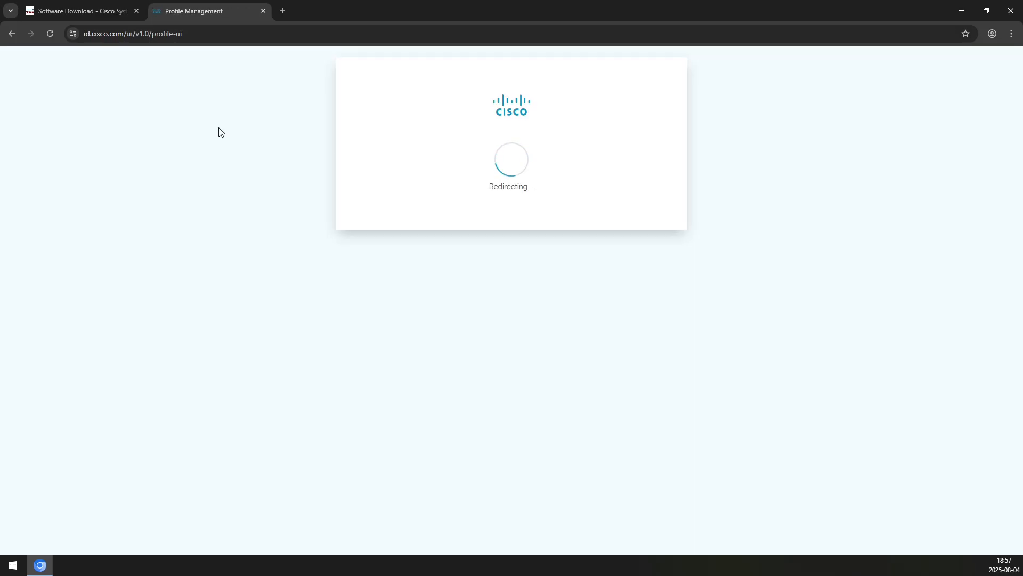
left_click(187, 138)
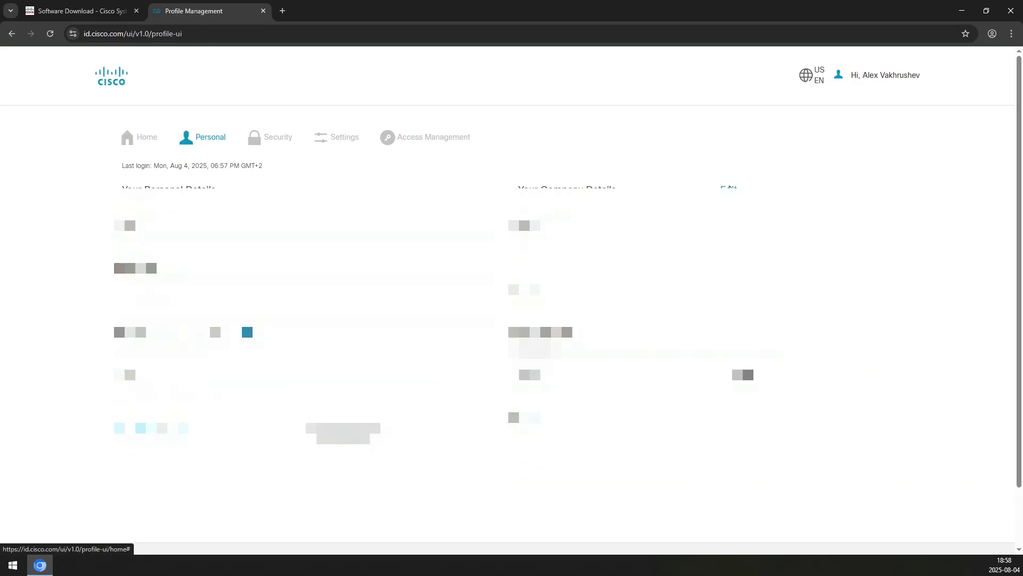
left_click(730, 188)
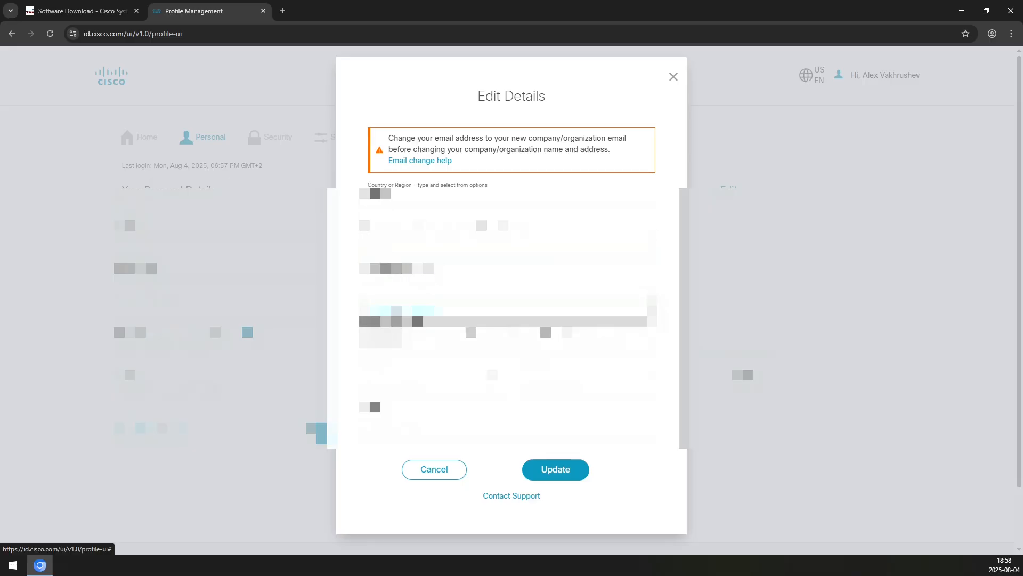
left_click(396, 311)
left_click(491, 299)
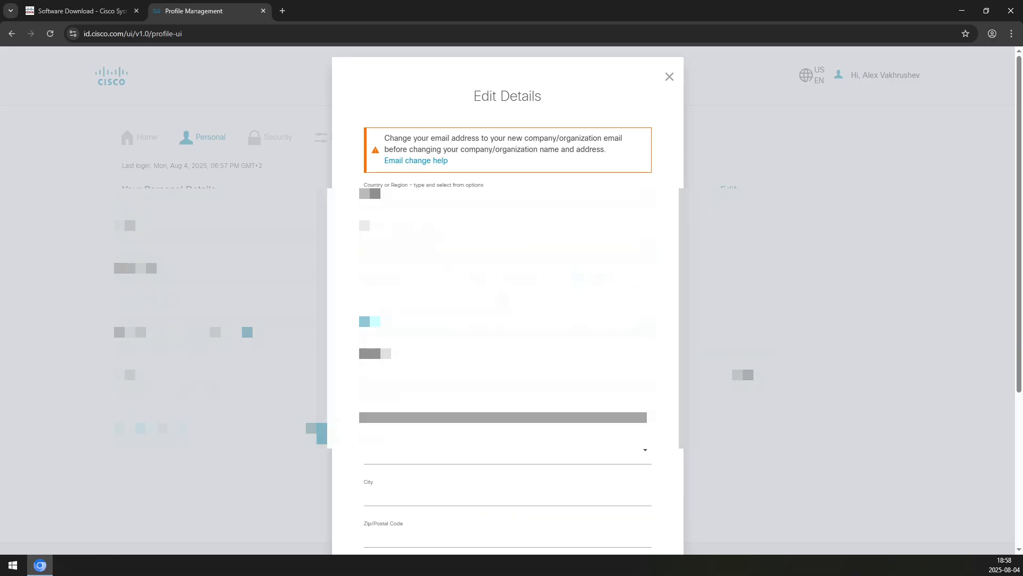
Choose the state and a city matching 'kra', save the address, and close the profile tab
scroll(439, 384, "down", 1)
left_click(430, 397)
scroll(429, 471, "down", 2)
left_click(427, 468)
scroll(359, 464, "down", 2)
left_click(395, 331)
type("kra")
left_click(389, 354)
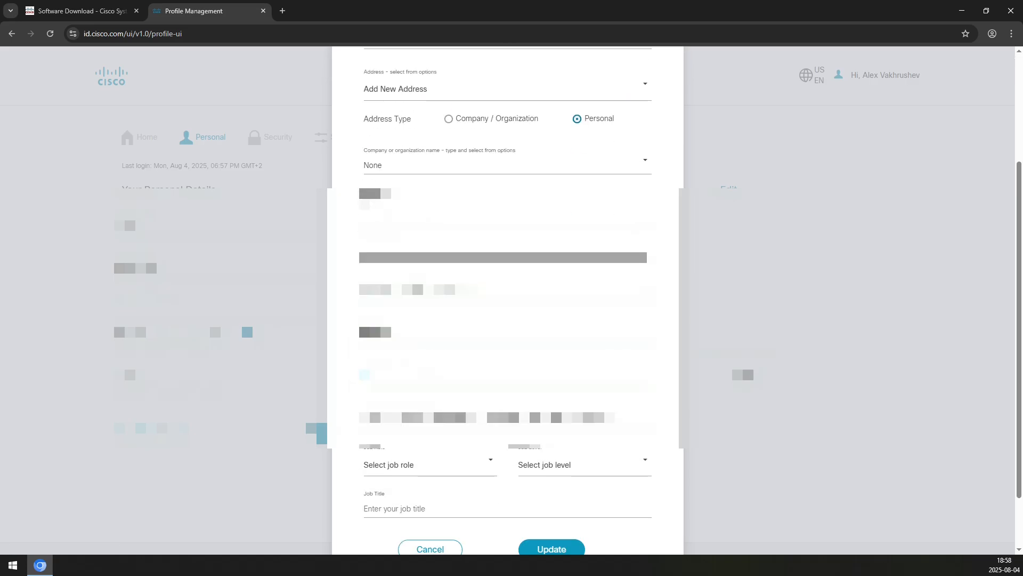
scroll(491, 500, "down", 1)
left_click(549, 494)
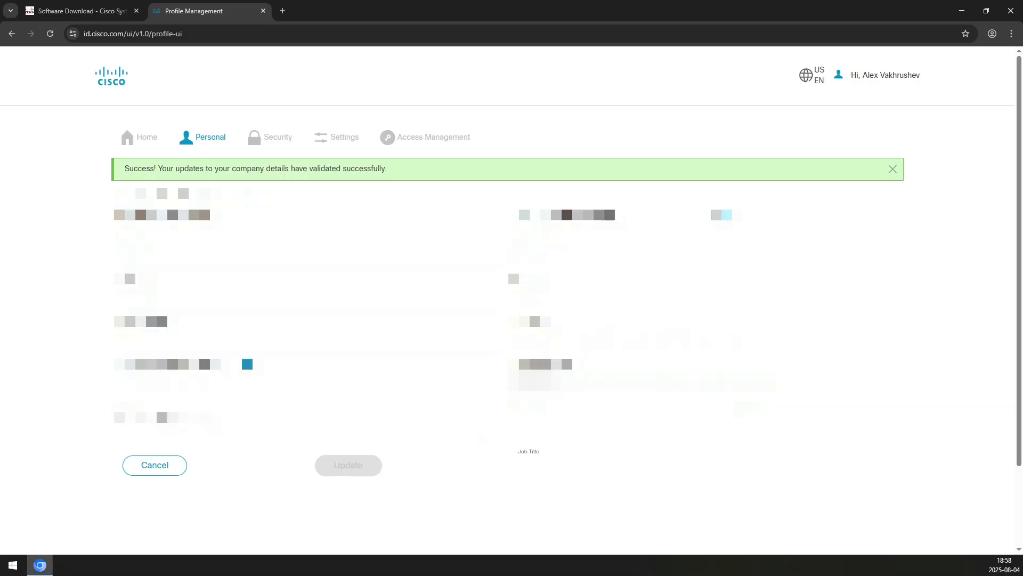
left_click(264, 11)
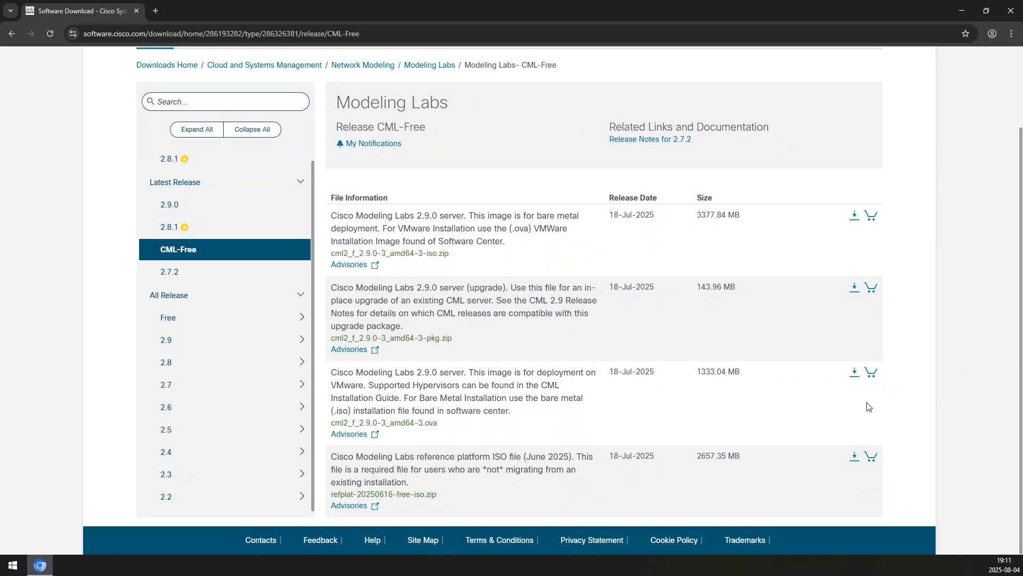
Download cml2_f_2.9.0-3_amd64-3.ova and refplat-20250616-free-iso.zip, accepting Cisco General Terms for each
mouse_move(490, 388)
left_click(855, 371)
left_click(549, 179)
left_click(972, 39)
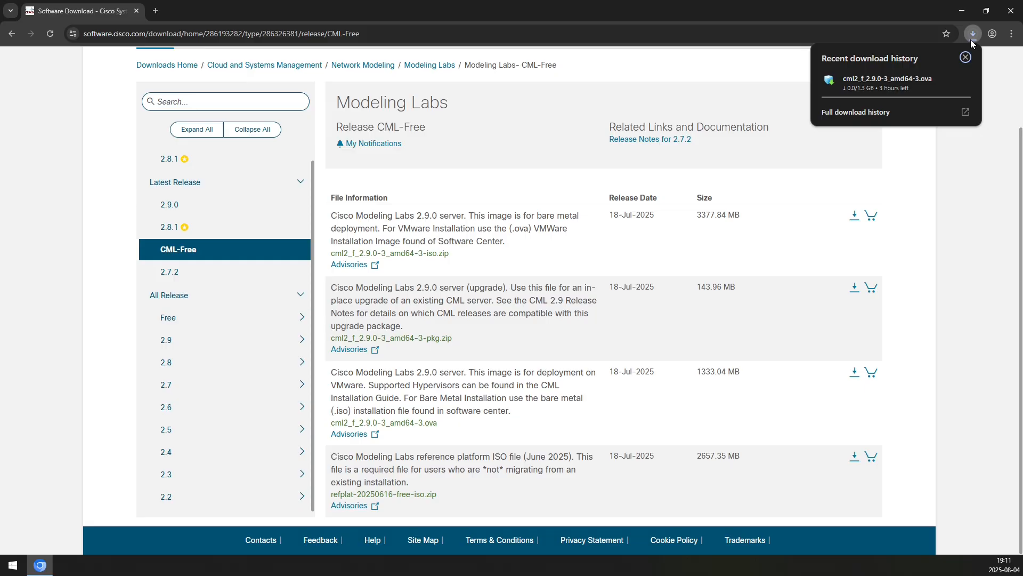
left_click(954, 201)
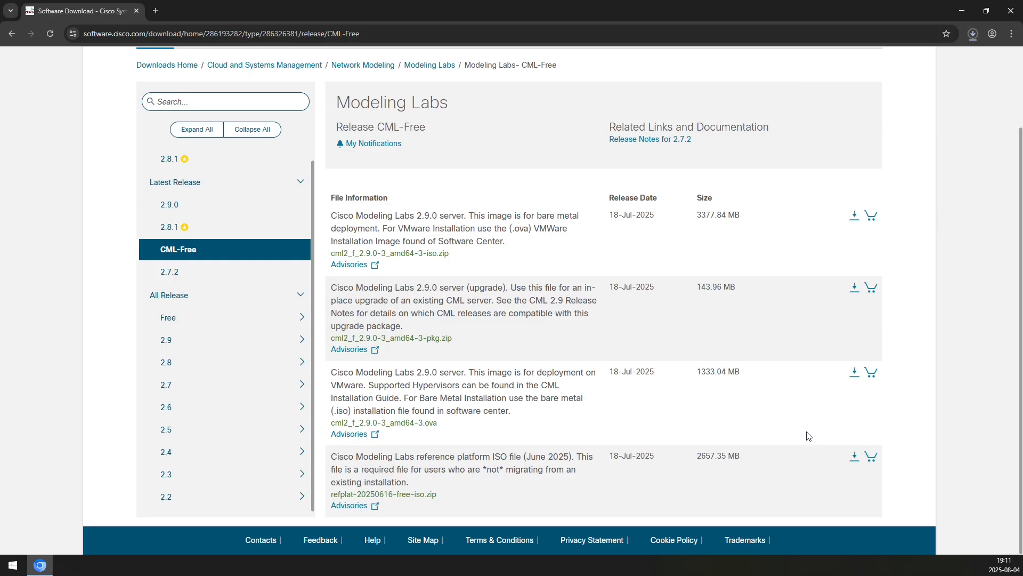
left_click(854, 457)
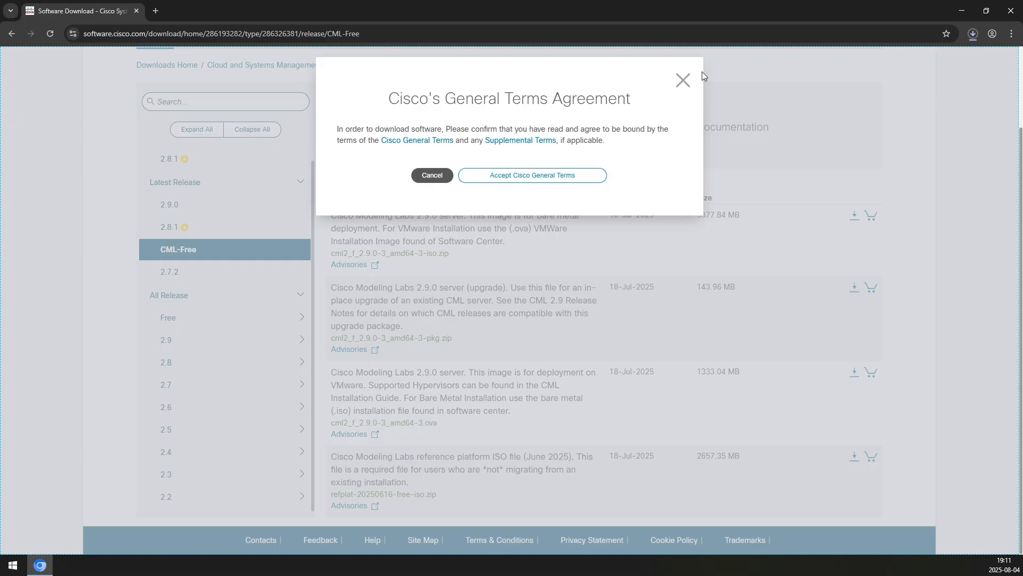
left_click(580, 175)
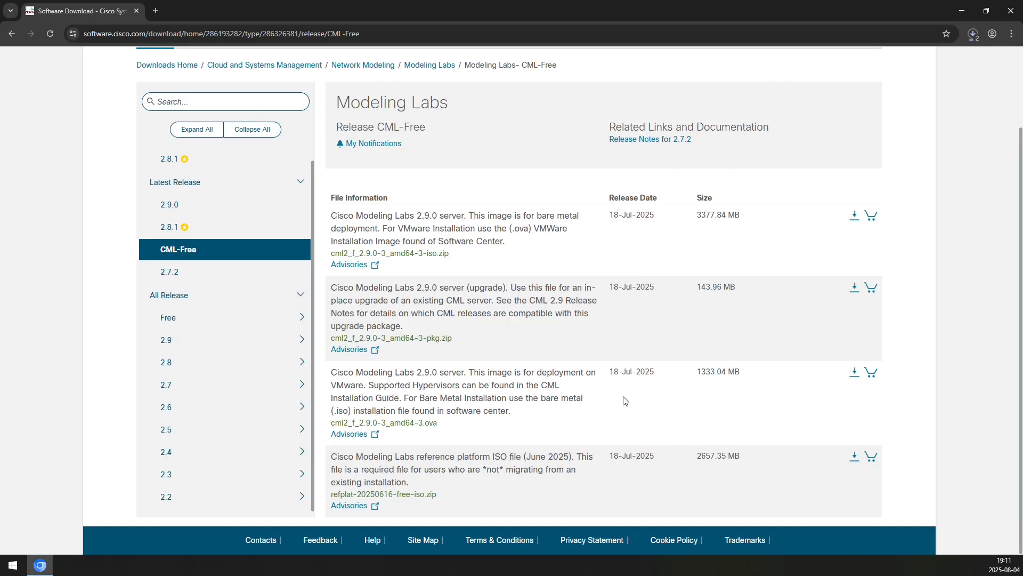
Select the .ova MD5 checksum on the CML-Free page, then switch to Release 2.9.0 files
mouse_move(515, 402)
double_click(477, 311)
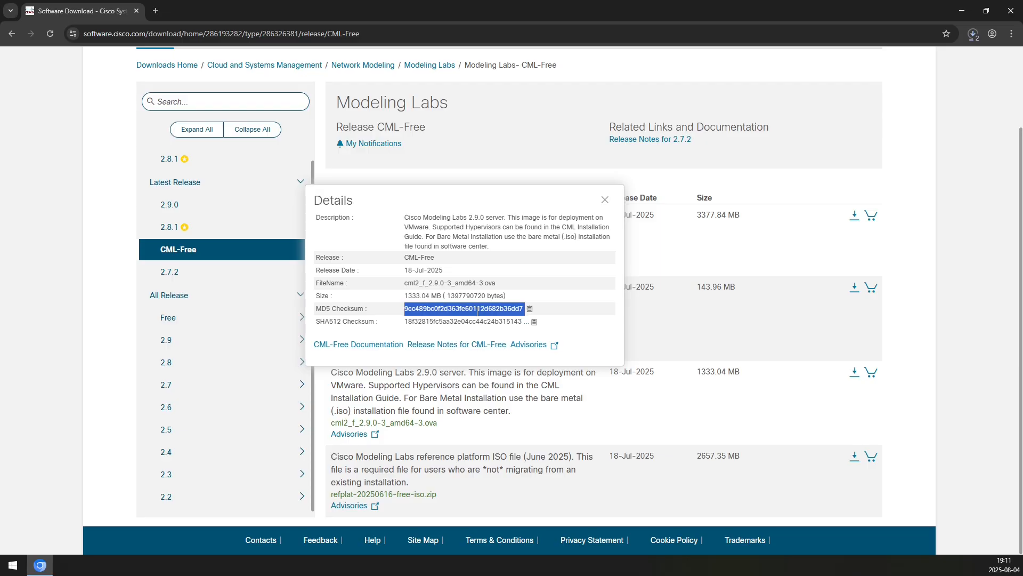
left_click(169, 204)
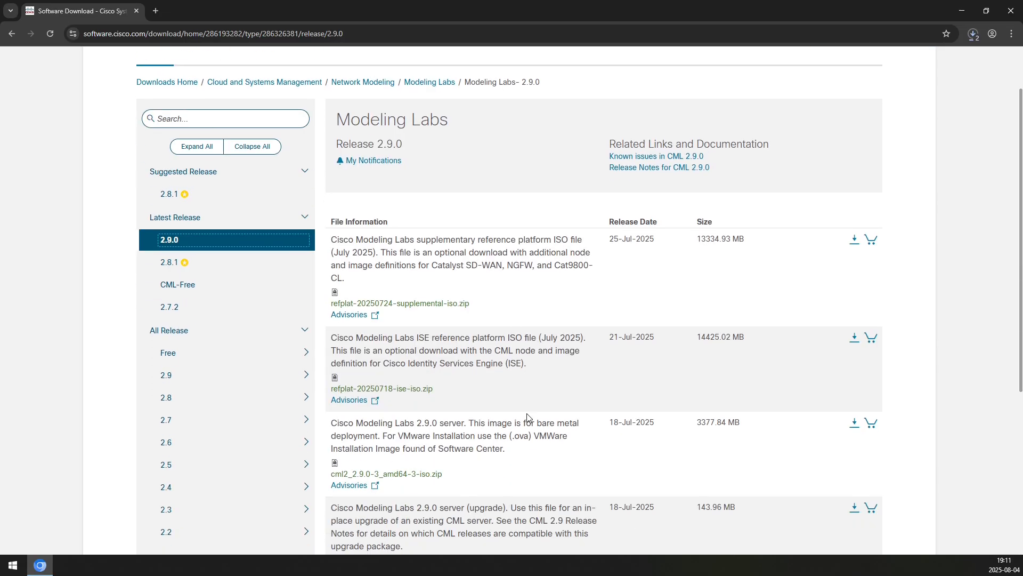
scroll(531, 417, "down", 3)
Select the Release 2.9.0 .ova MD5 checksum for comparison and show the browser's download history
scroll(558, 400, "down", 3)
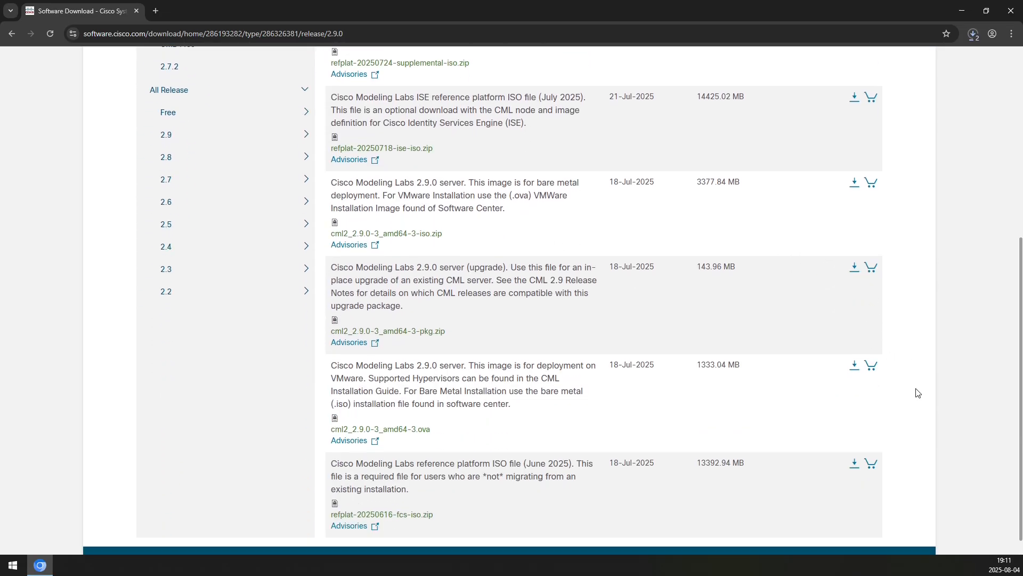
mouse_move(469, 377)
double_click(479, 281)
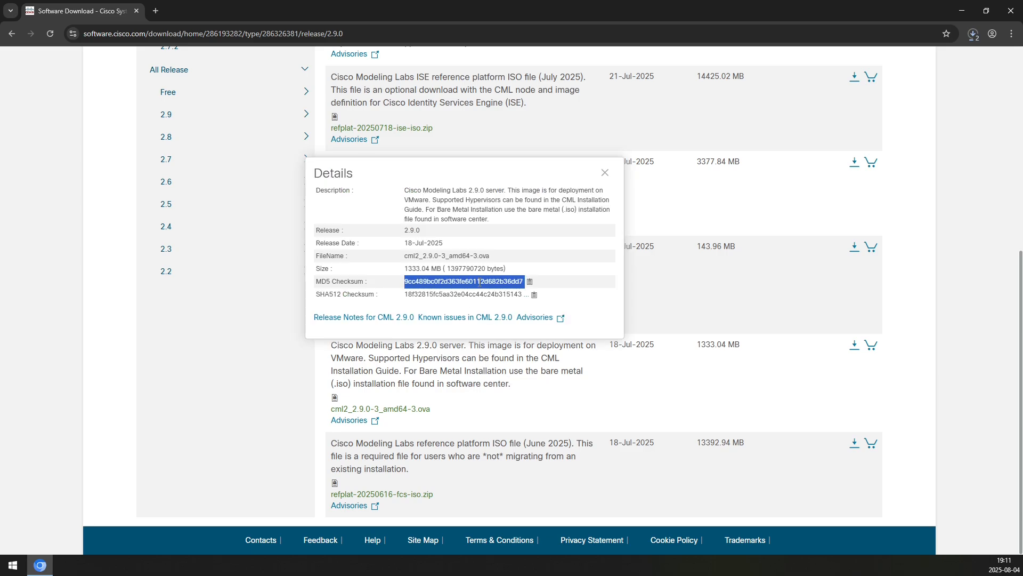
scroll(936, 289, "up", 10)
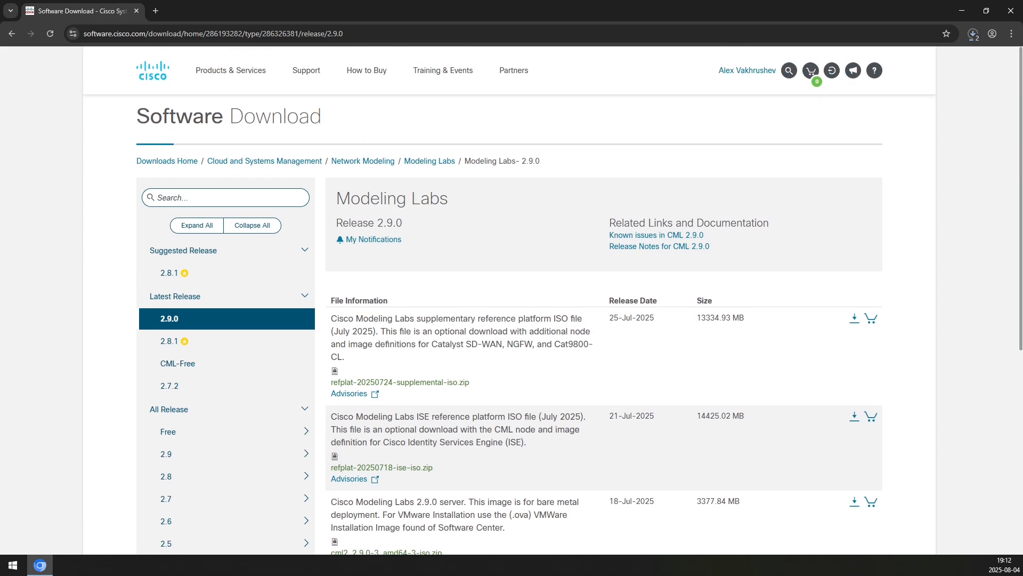
key("ctrl+j")
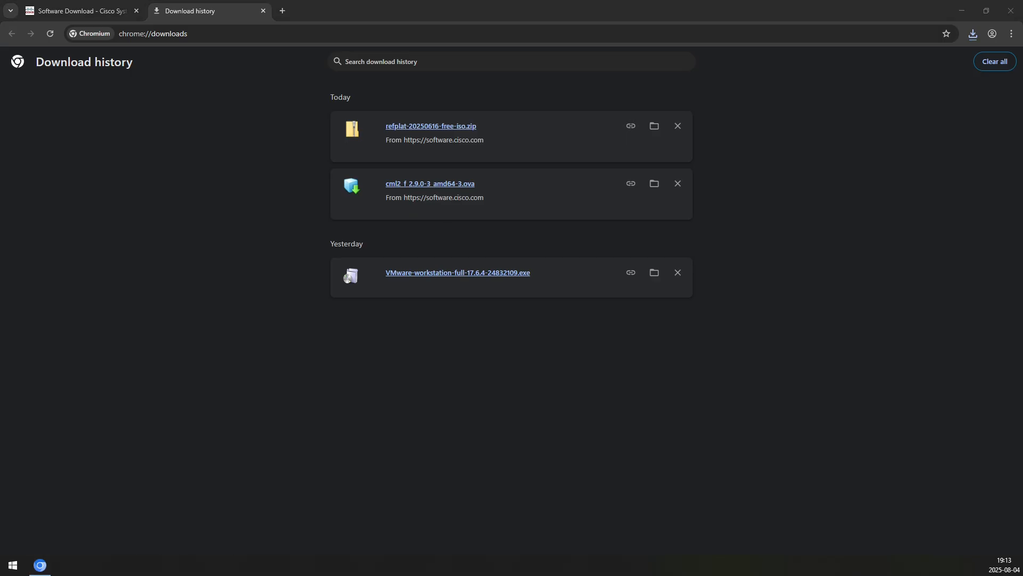
Name the imported virtual machine CML-2.9-free and start the import
type("CML-2.-")
type("free")
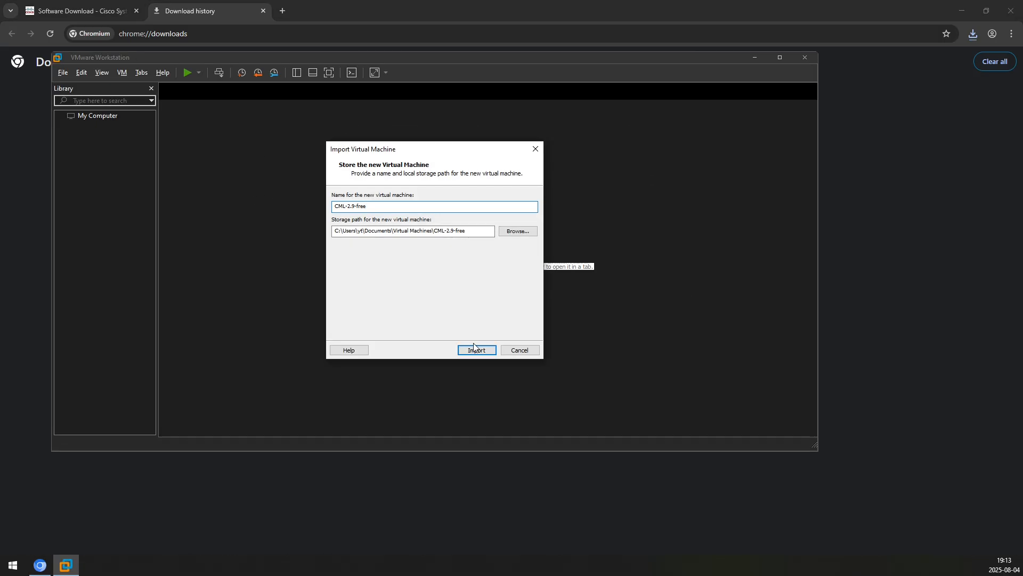
left_click(474, 350)
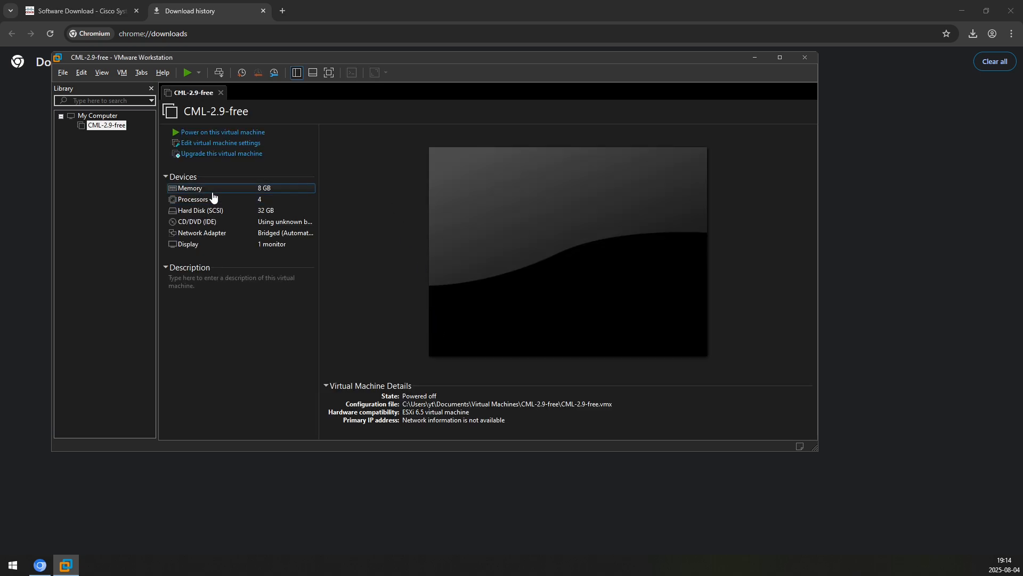
Power on the CML-2.9-free VM and let its first-boot setup and certificate generation finish
left_click(212, 133)
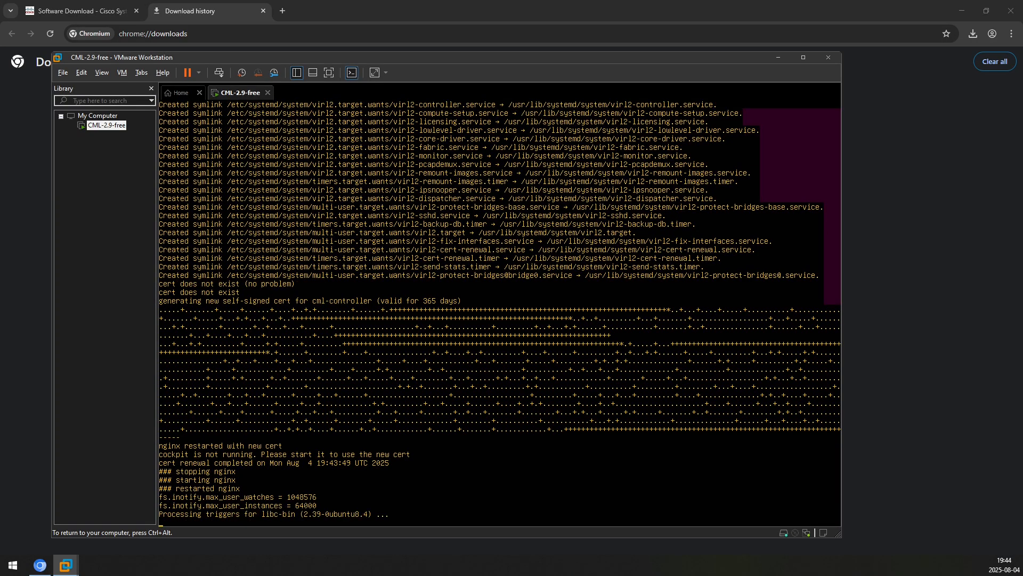
Page through the CML end-user license agreement and accept it
key("Return")
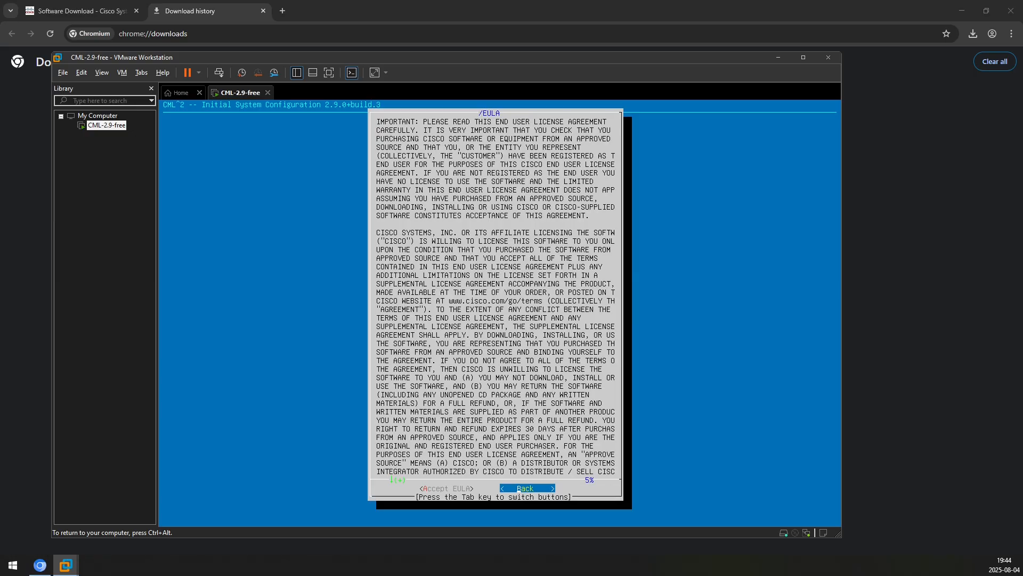
key("Page_Down")
key("Page_Down")
key("Page_Down")
key("Page_Down")
key("Page_Down")
key("Page_Down")
key("Page_Down")
key("Page_Down")
key("Page_Down")
key("Page_Down")
key("Page_Down")
key("Page_Down")
key("Page_Down")
key("Page_Down")
key("Page_Down")
key("Page_Down")
key("Page_Down")
key("Page_Down")
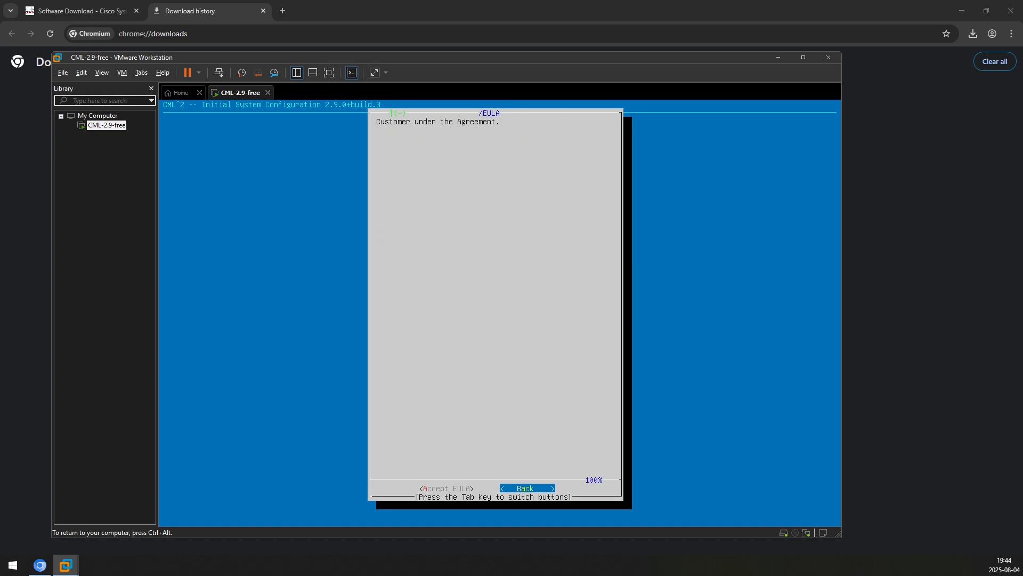
key("Tab")
key("Return")
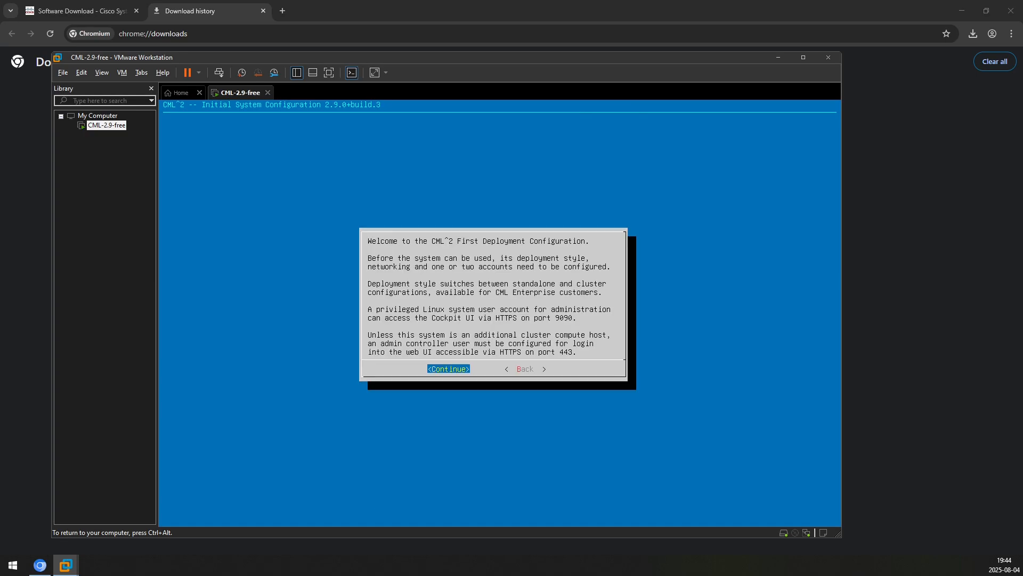
Set the system hostname to cml and continue to the reference platform ISO request
key("Return")
key("Return")
key("Return")
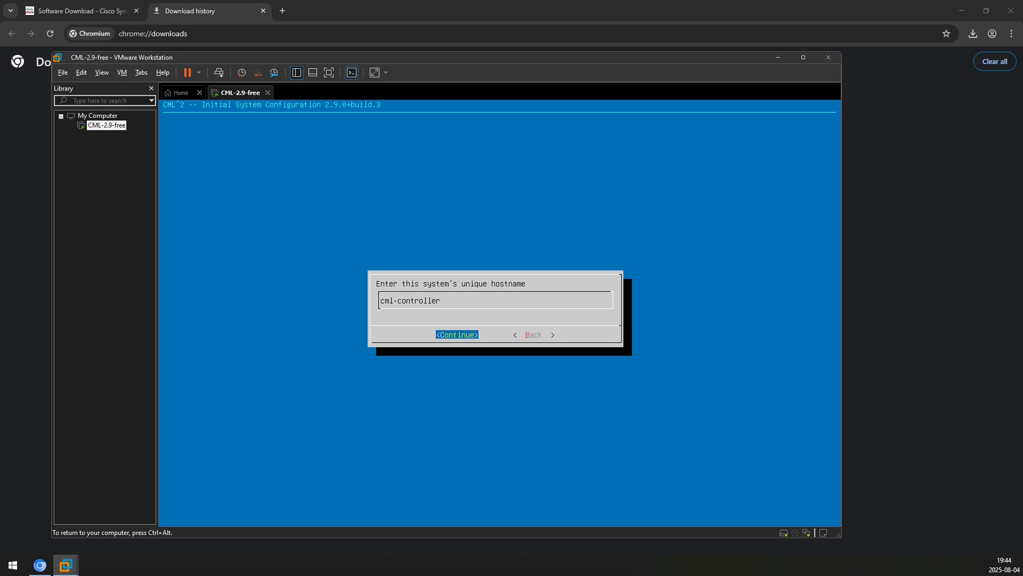
key("BackSpace")
key("BackSpace")
key("BackSpace")
key("BackSpace")
key("BackSpace")
key("BackSpace")
key("BackSpace")
key("BackSpace")
key("BackSpace")
key("Return")
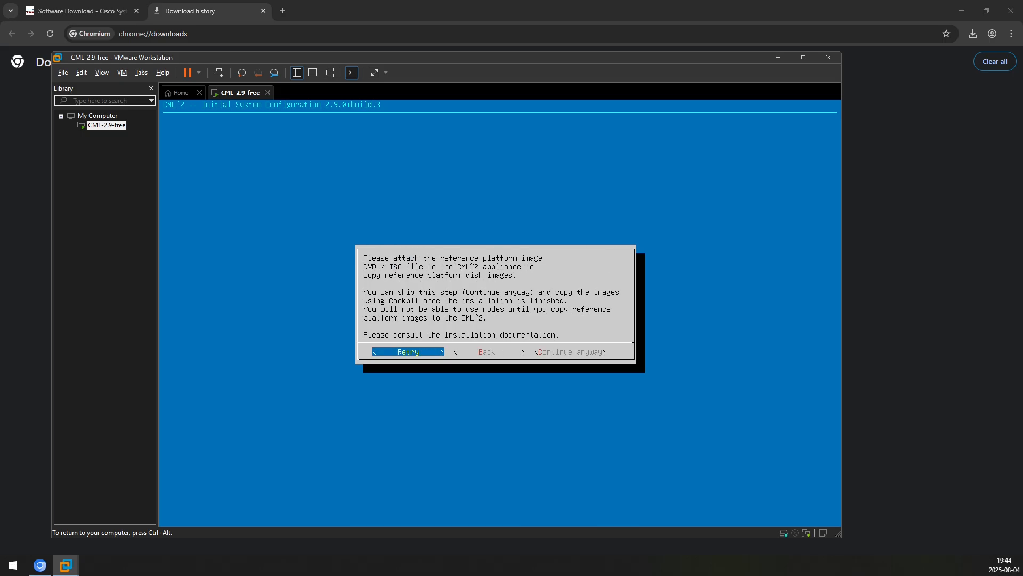
key("ctrl+alt")
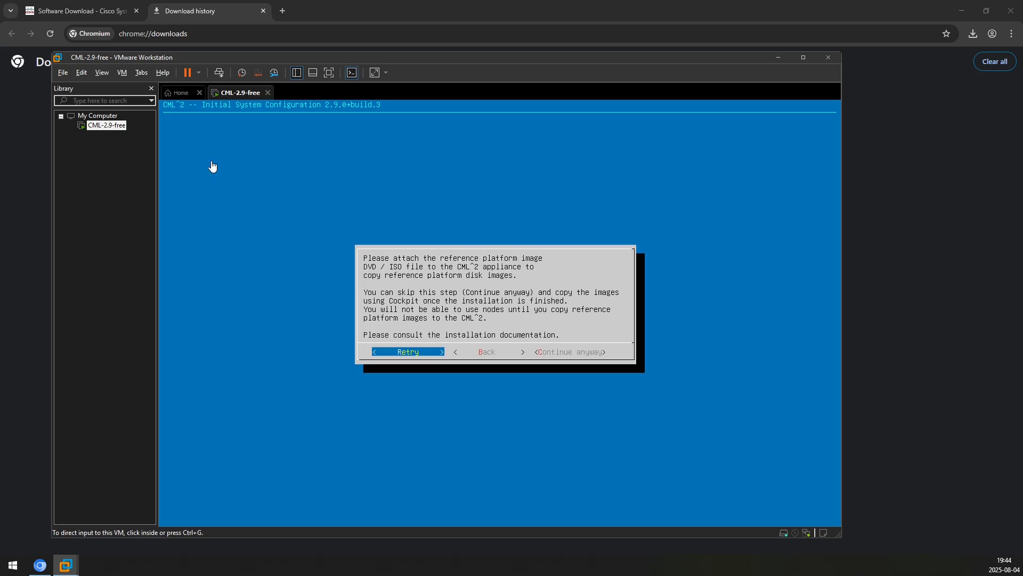
Extract the refplat-20250616-free-iso archive in Downloads with 7-Zip Extract Here, then close Explorer
left_click(340, 11)
left_click_drag(377, 122, 498, 127)
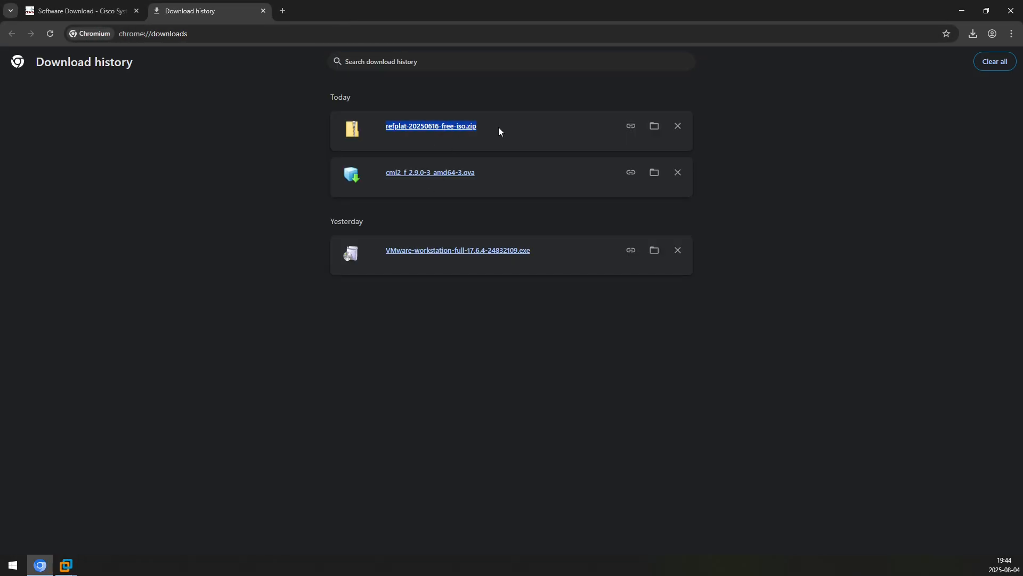
left_click(654, 130)
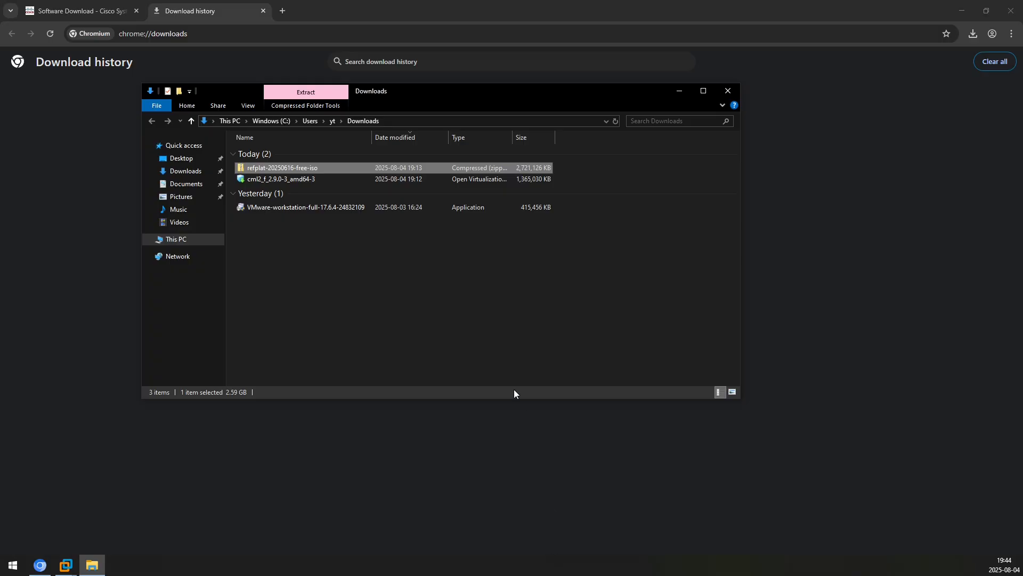
right_click(321, 168)
mouse_move(464, 224)
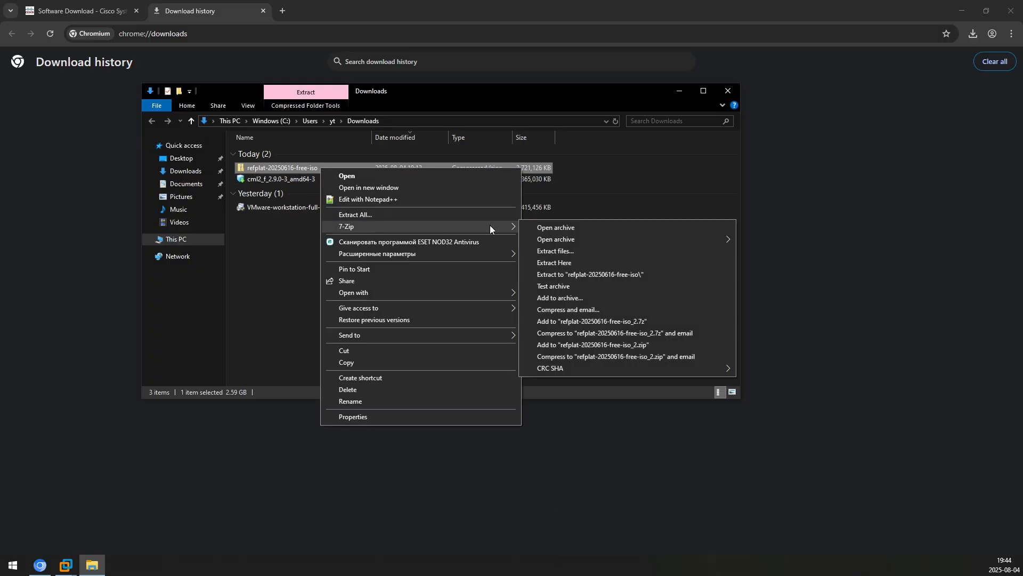
left_click(587, 261)
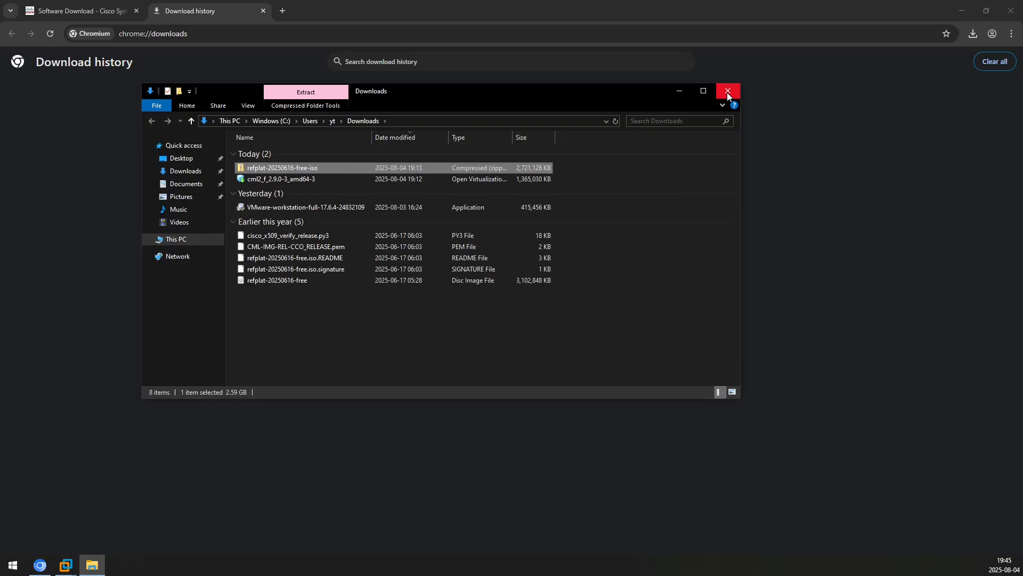
left_click(728, 91)
key("super+Tab")
Point CML-2.9-free's CD/DVD (IDE) drive at refplat-20250616-free.iso from Downloads and mark it Connected
left_click(478, 218)
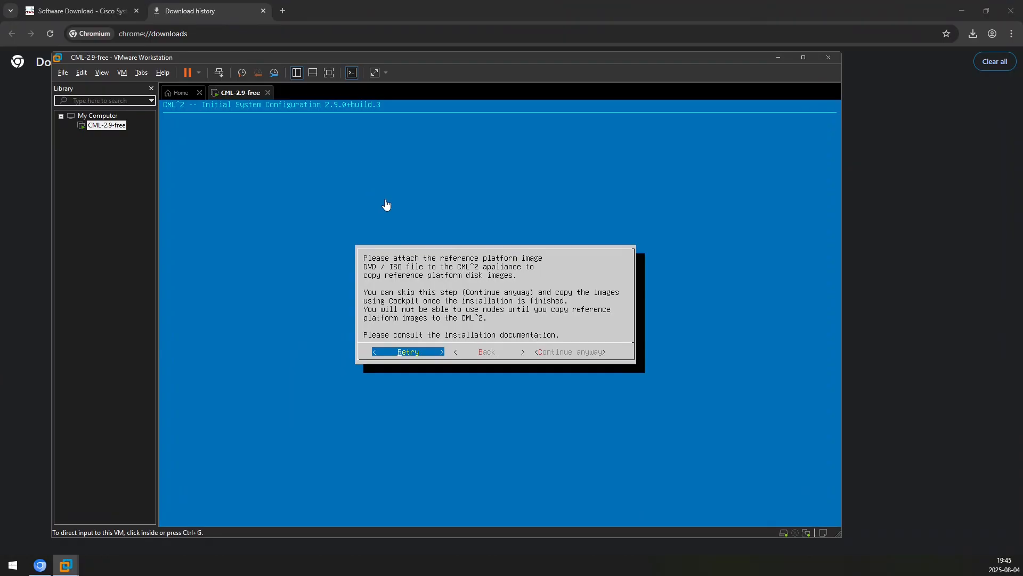
right_click(238, 95)
mouse_move(319, 127)
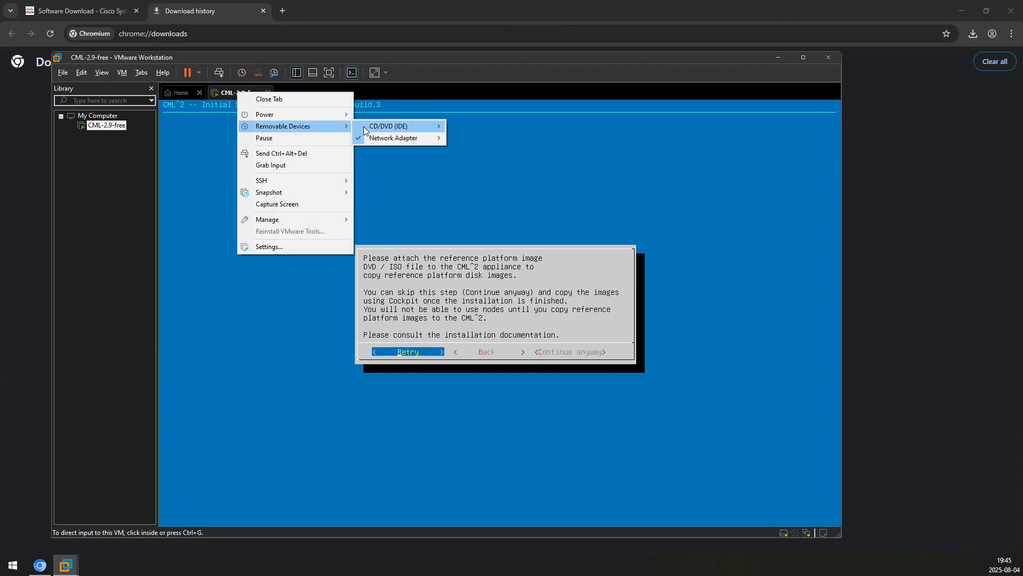
mouse_move(405, 127)
left_click(461, 128)
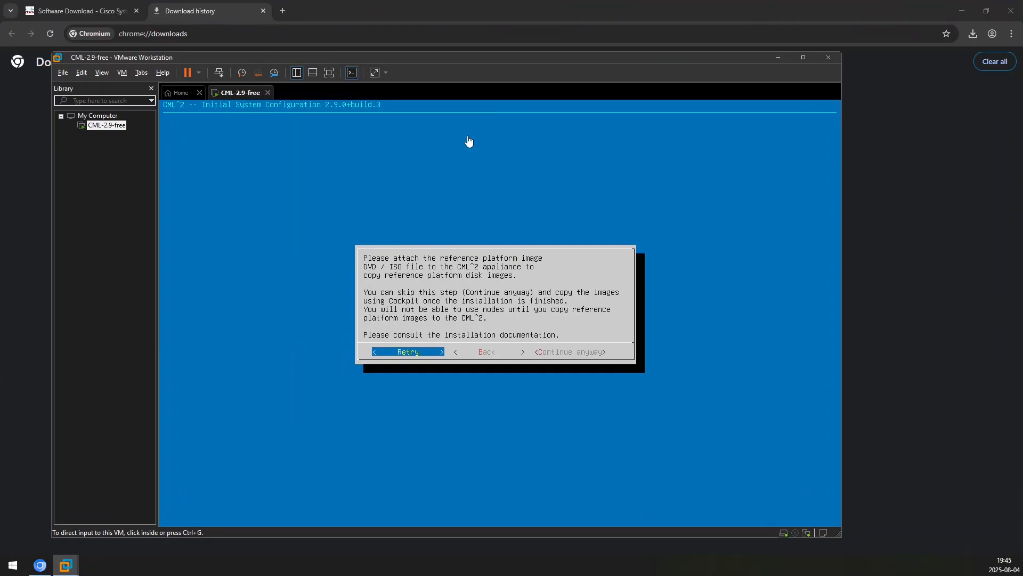
left_click(463, 217)
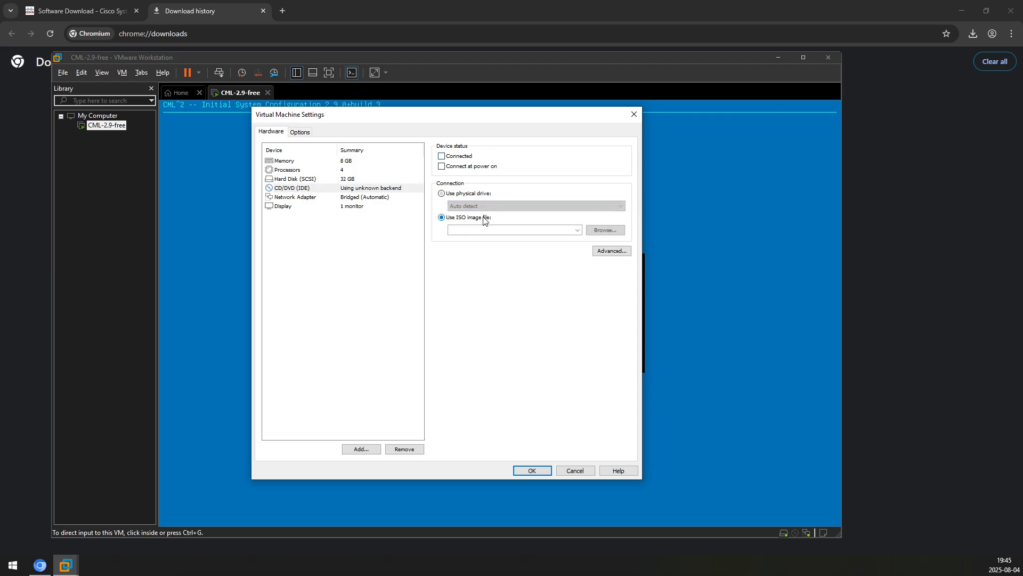
left_click(590, 233)
left_click(299, 213)
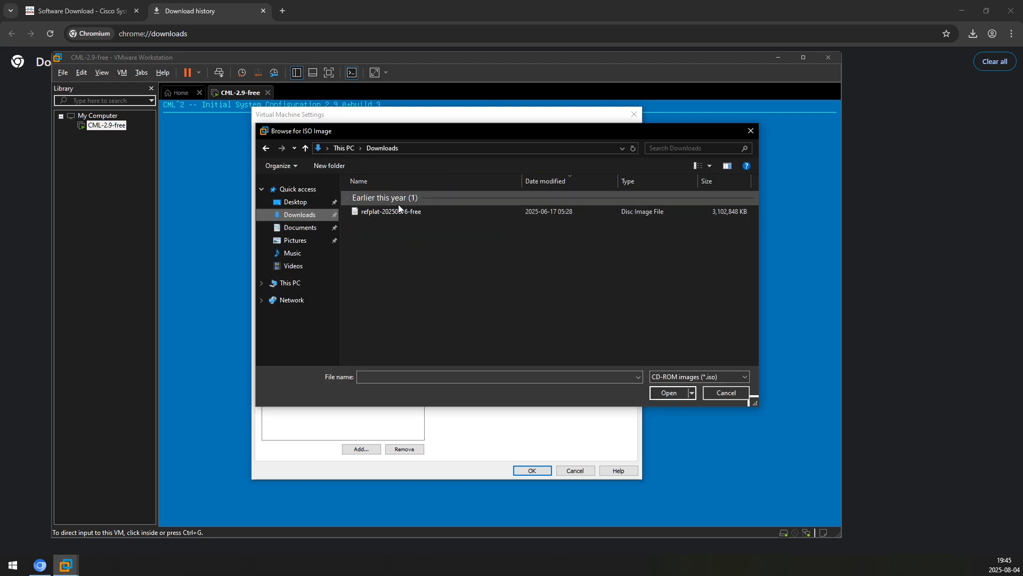
double_click(397, 209)
left_click(454, 156)
left_click(530, 470)
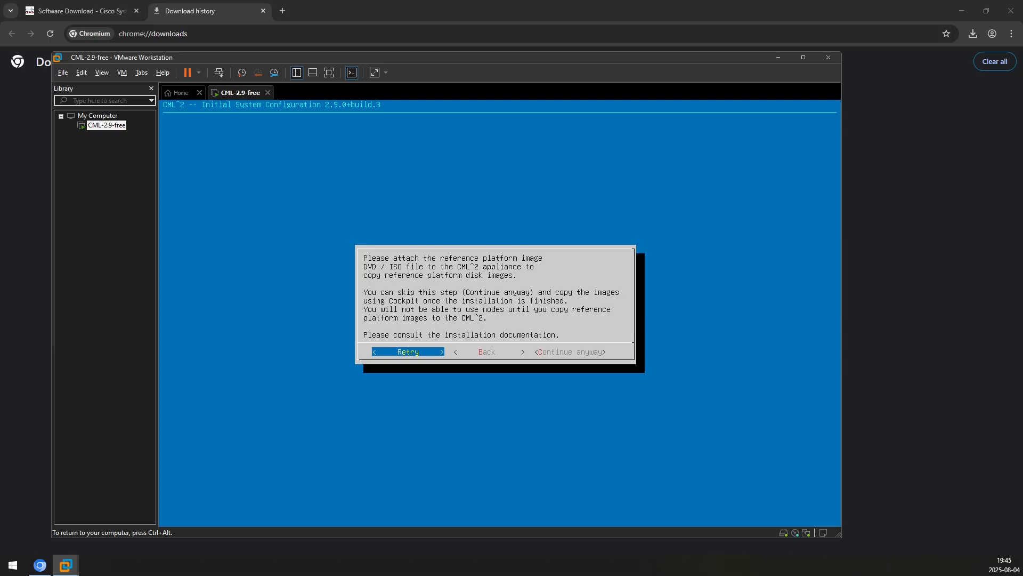
Retry ISO detection, then enter and confirm the sysadmin password, keeping it despite weak-password warnings
key("Return")
type("*********")
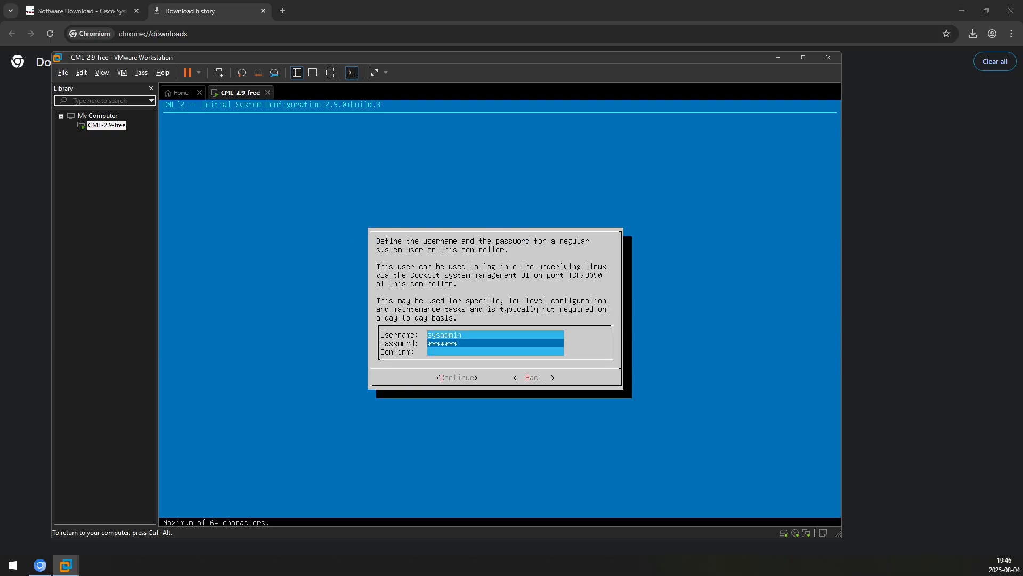
key("Tab")
key("Tab")
key("Tab")
key("Down")
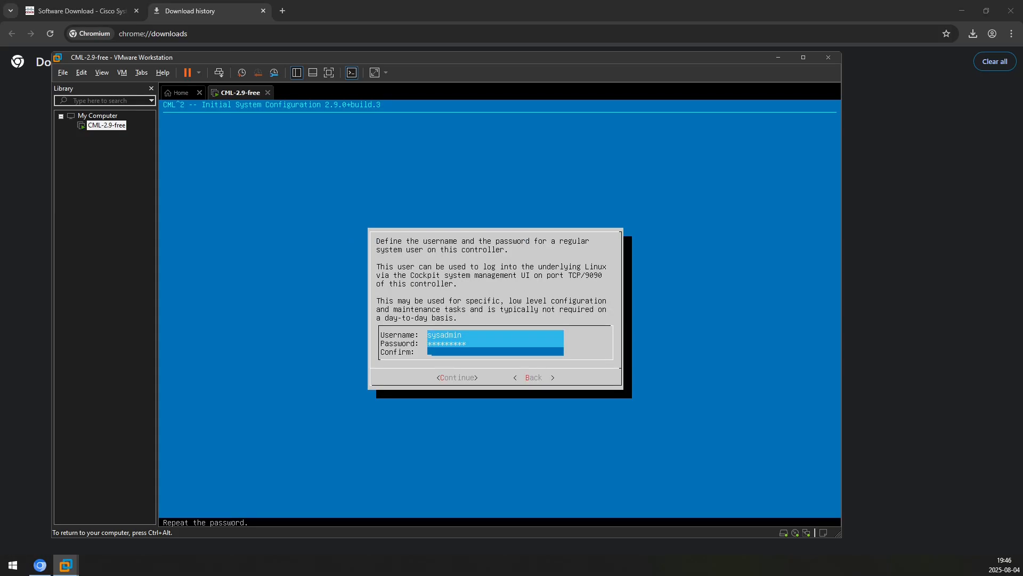
type("*********")
key("Return")
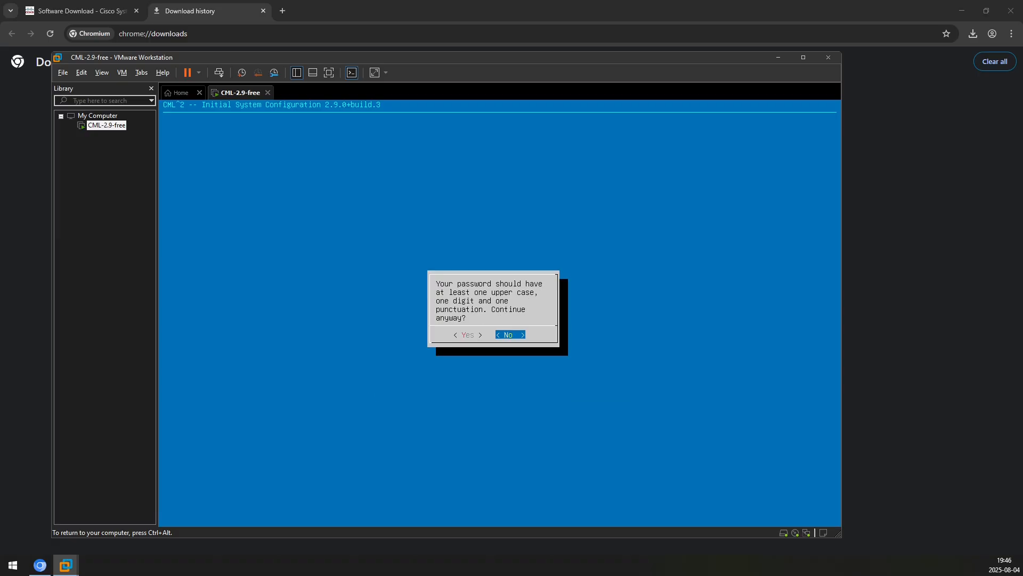
key("Left")
key("Return")
key("Left")
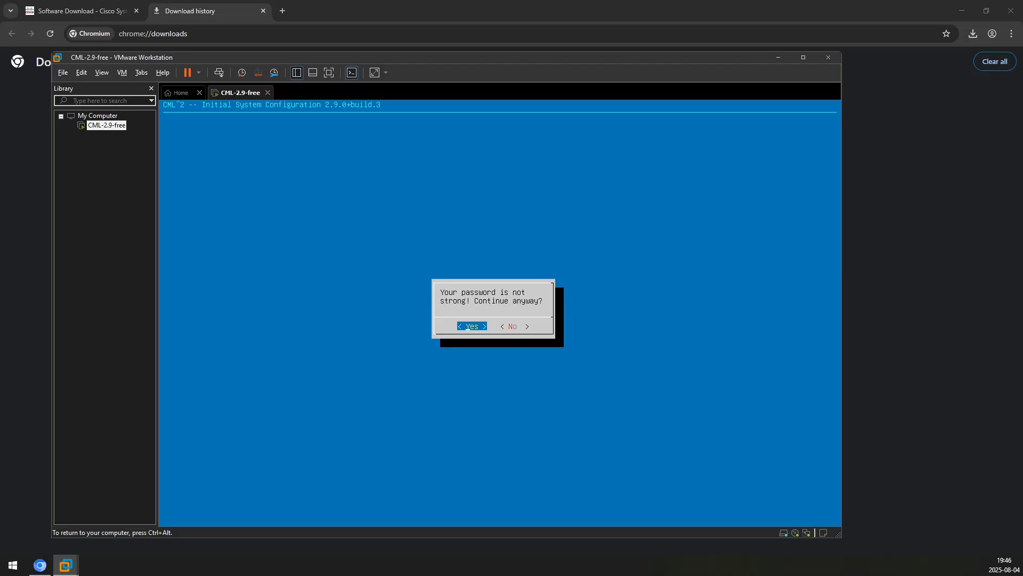
key("Return")
Enter and confirm the admin controller password, accepting both weak-password warnings
key("Tab")
type("*********")
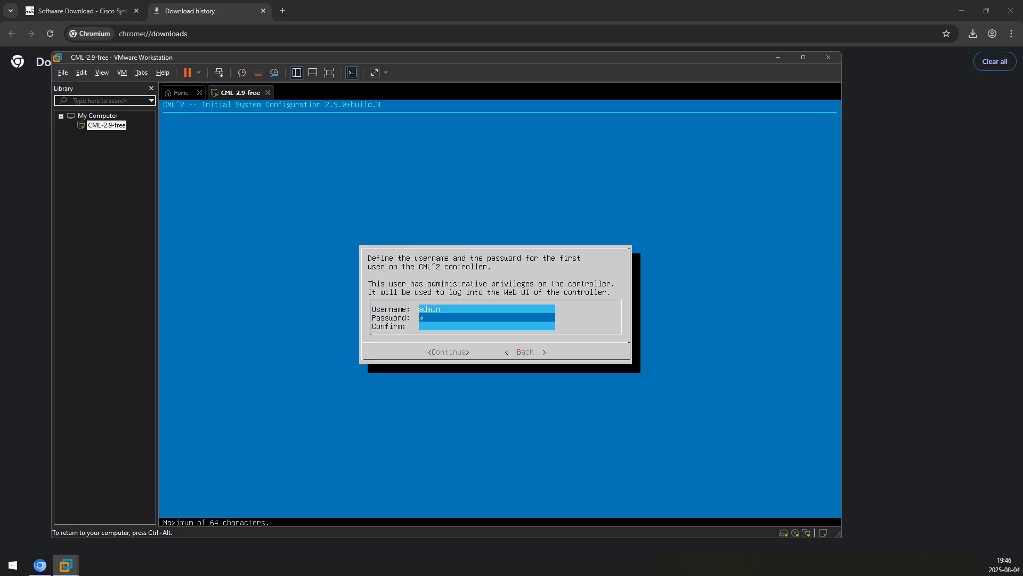
key("Tab")
type("*********")
key("Return")
key("Left")
key("Return")
key("Left")
key("Return")
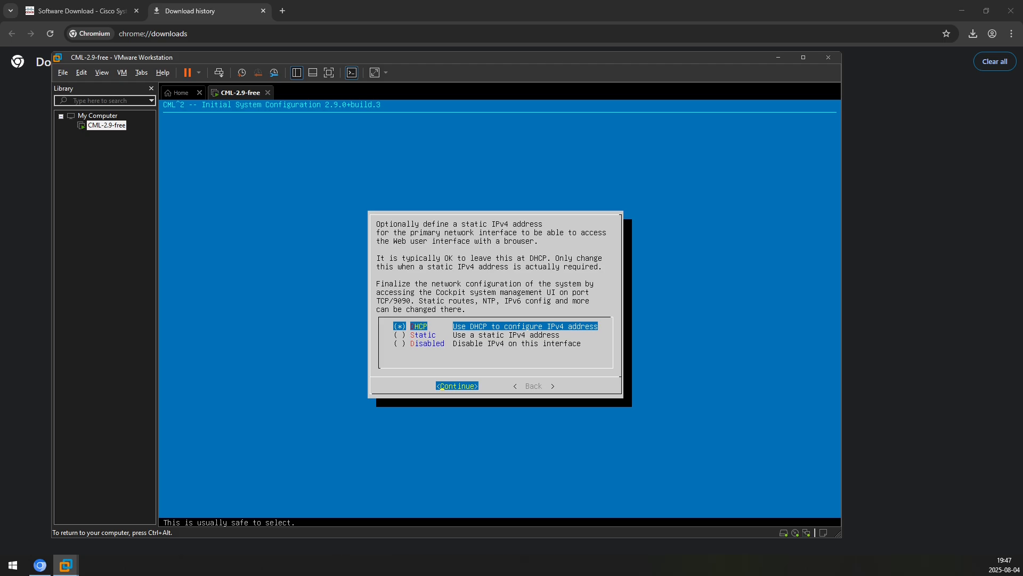
Keep DHCP for IPv4 and OpenSSH as the only optional service, then confirm the summary
key("Return")
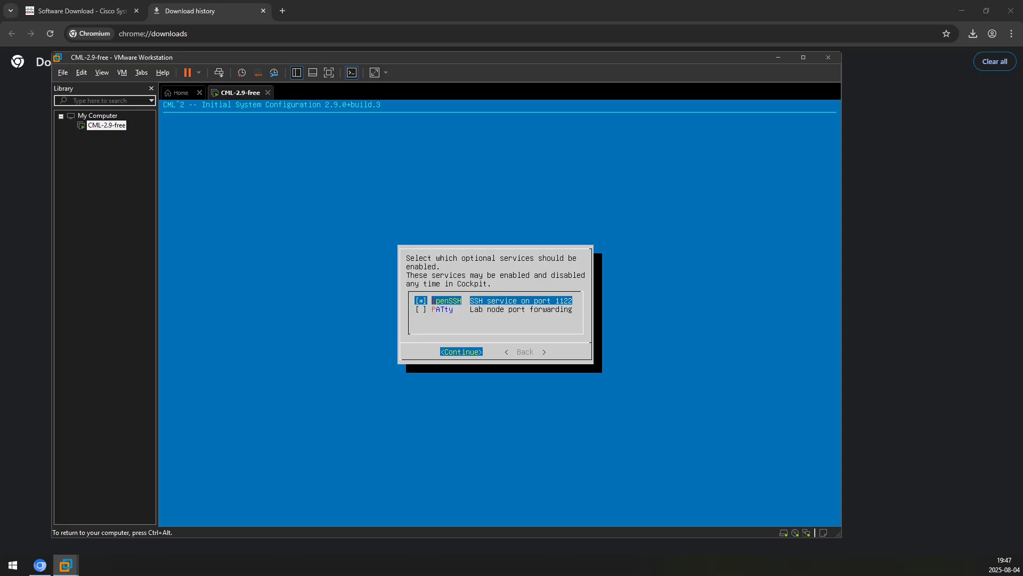
key("Return")
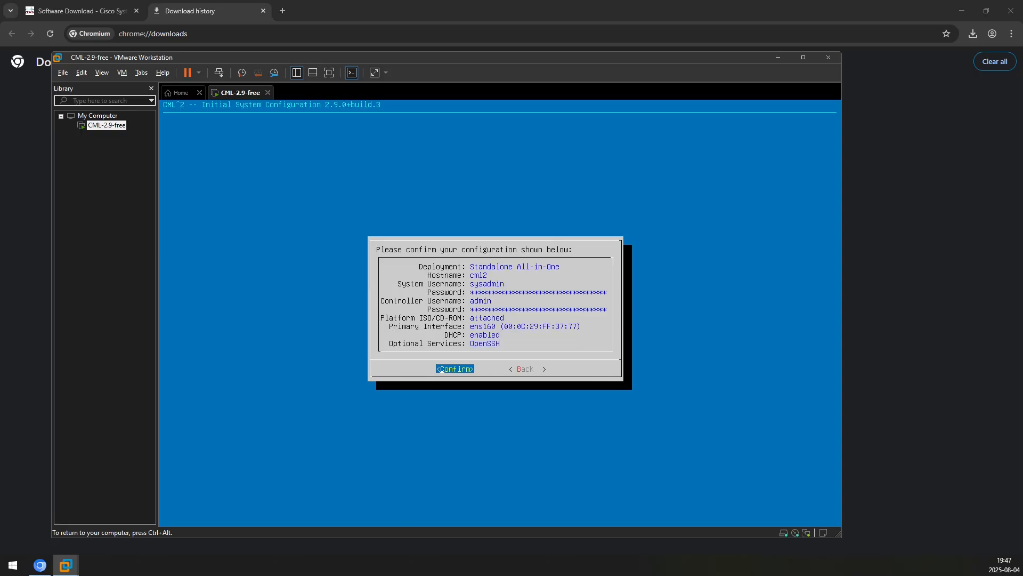
key("Return")
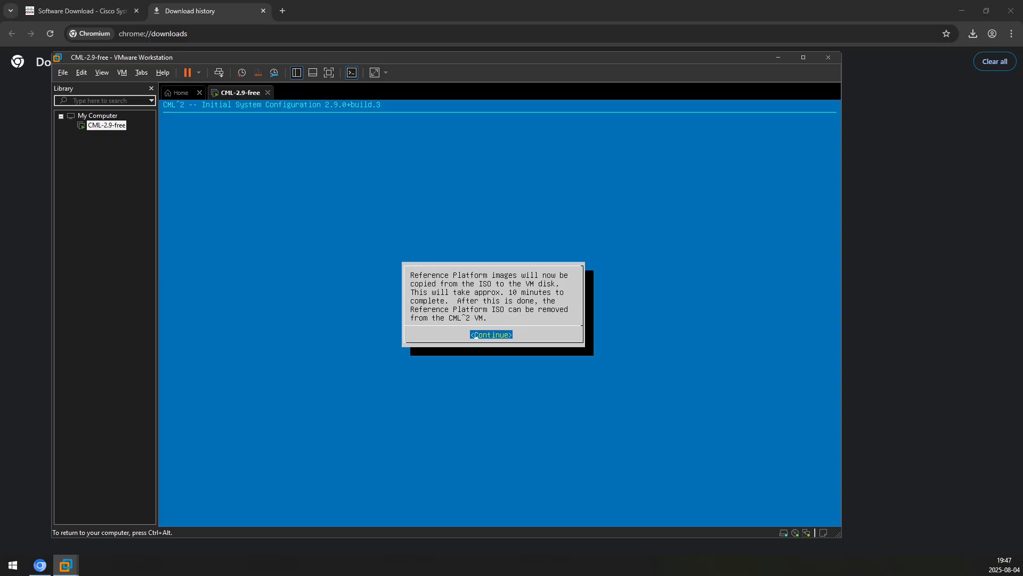
Copy the reference platform images and acknowledge completion, reaching the cml2 login prompt
key("Return")
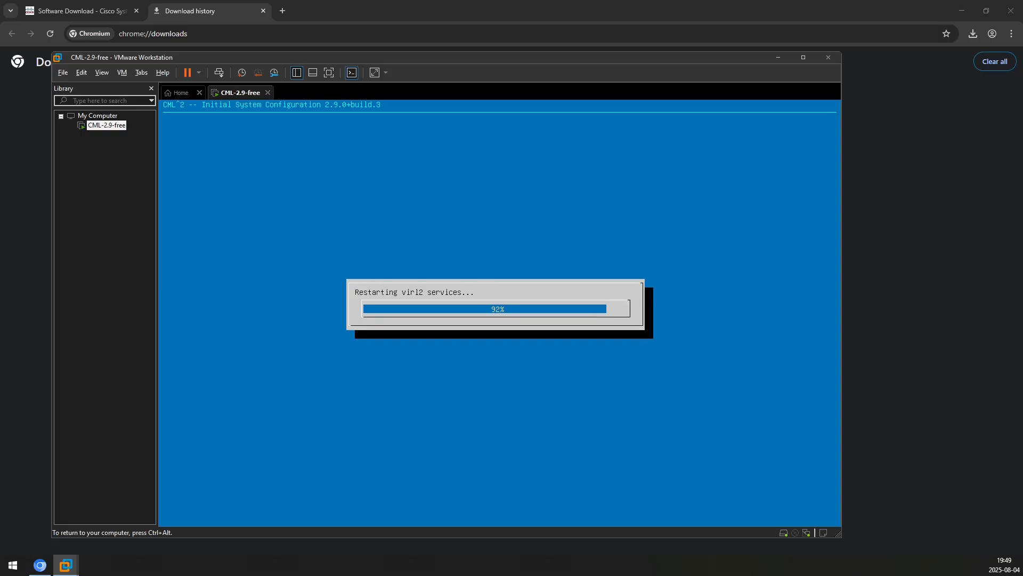
key("Return")
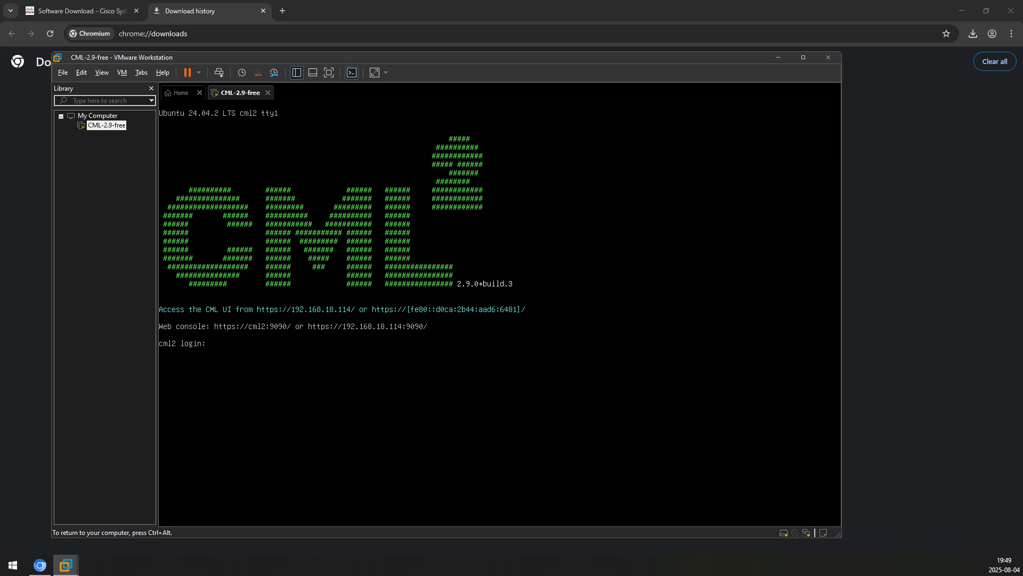
Browse to 192.168.18.114, bypass the certificate warning and sign in as admin
left_click(283, 10)
type("192.168.18.114")
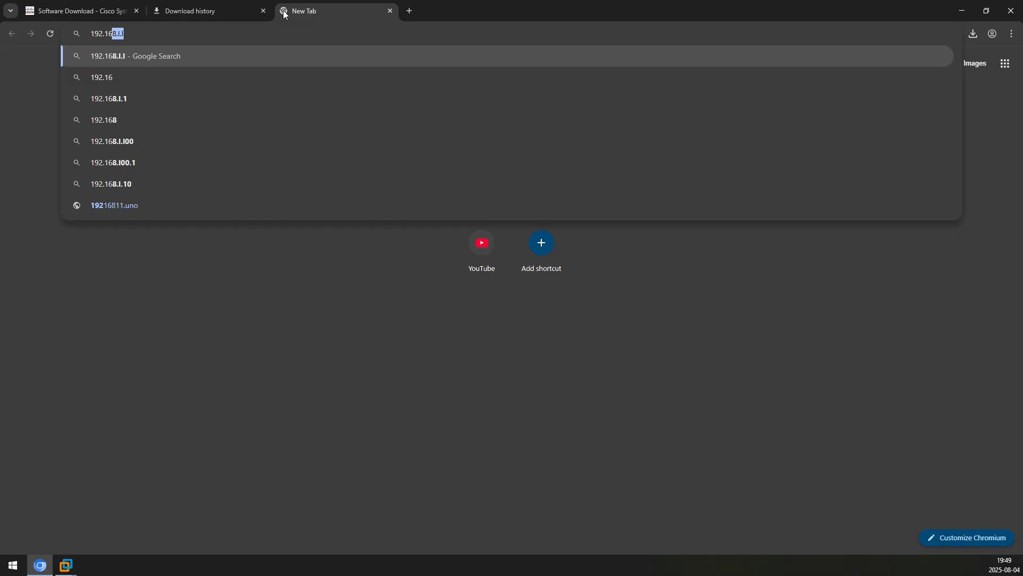
key("Return")
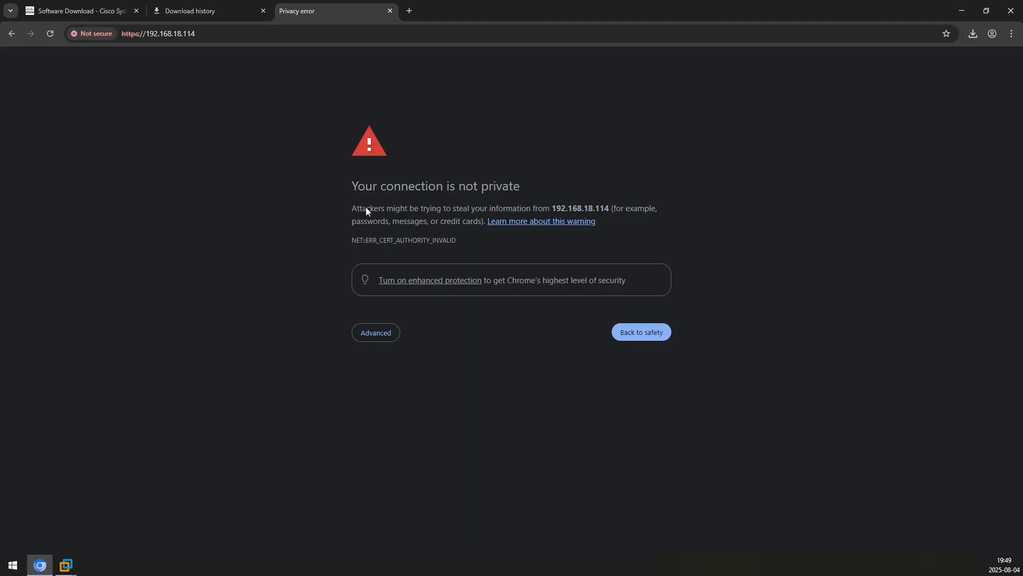
left_click(365, 333)
left_click(409, 414)
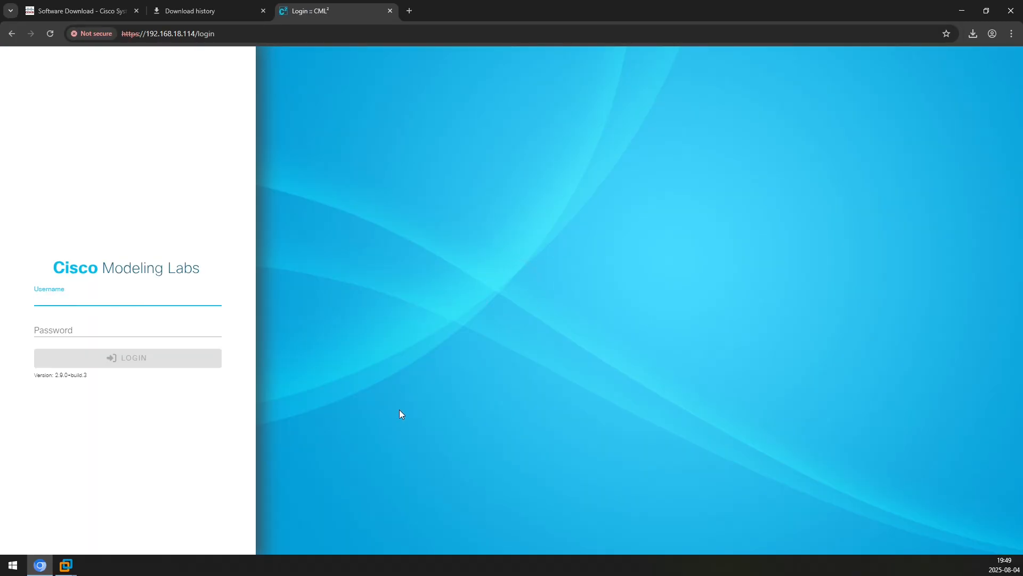
type("admin")
key("Tab")
type("*********")
key("Return")
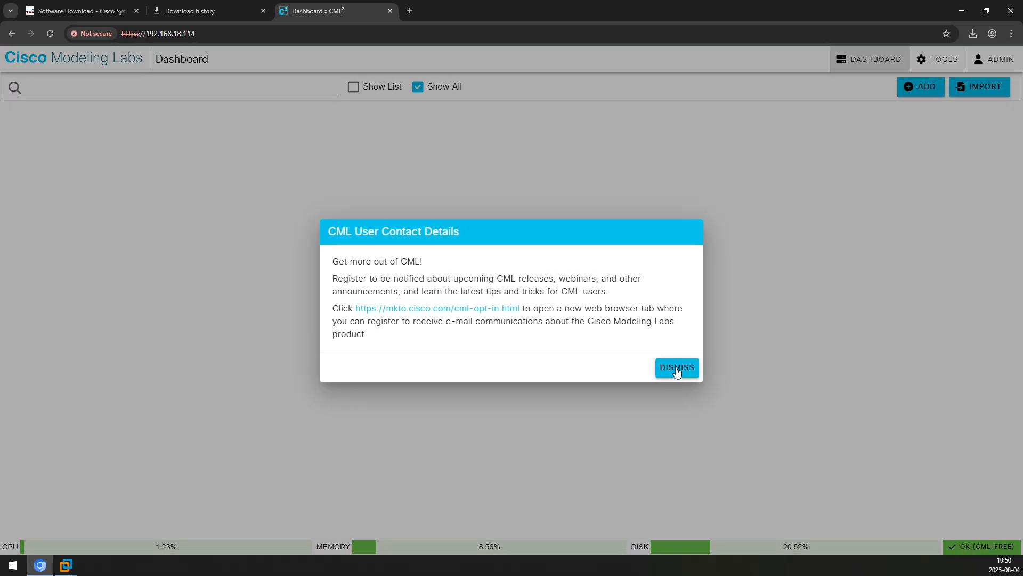
Dismiss the contact notice, switch the interface to the Dark theme and add a new lab
left_click(677, 368)
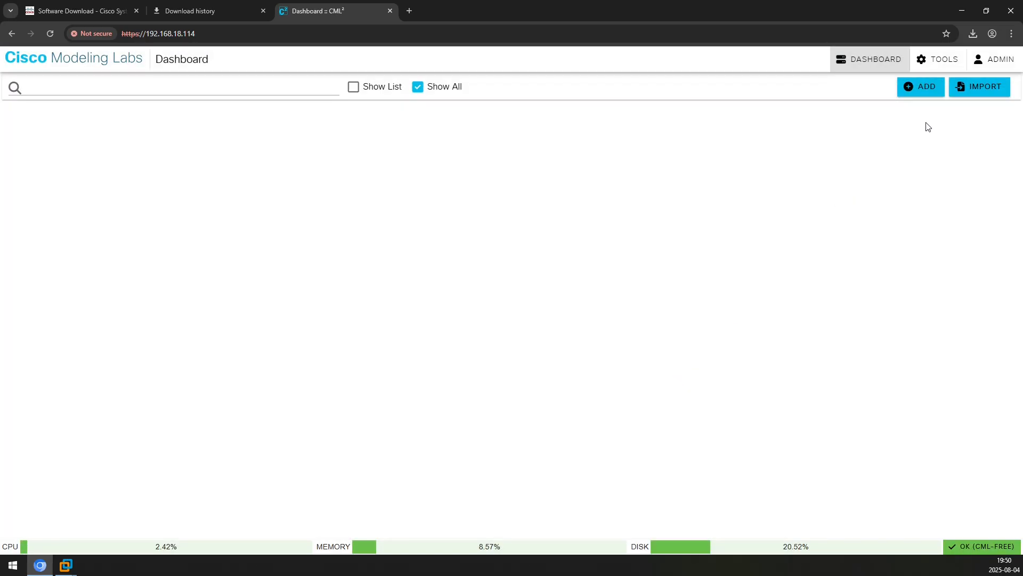
left_click(994, 58)
left_click(968, 91)
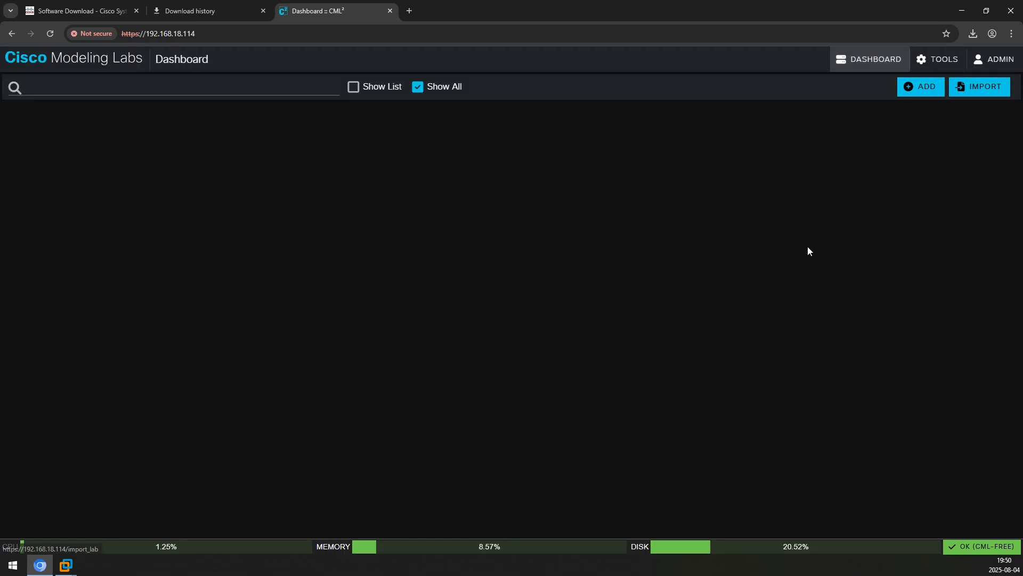
left_click(913, 89)
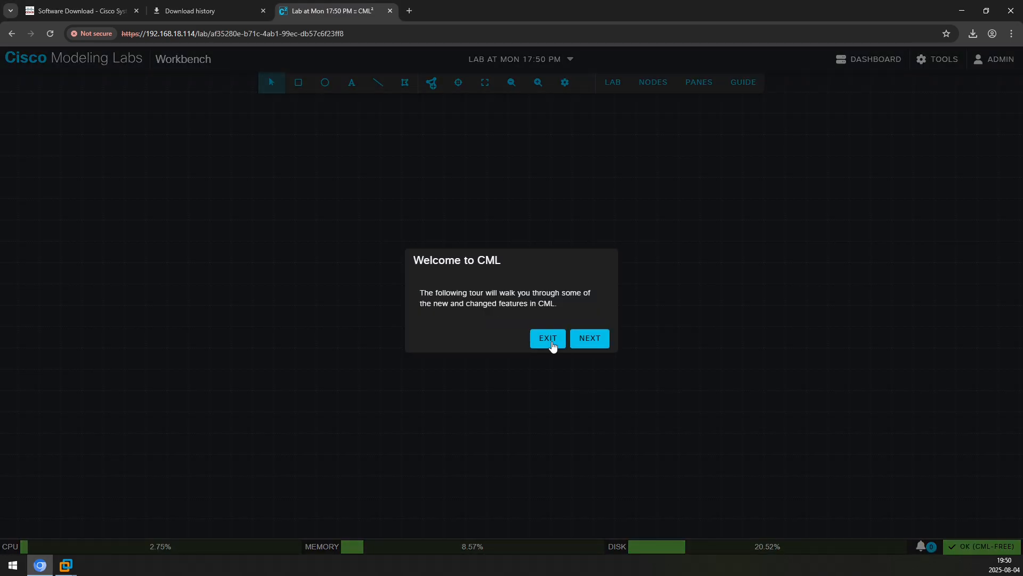
Skip the tour and drag External Connector, ASAv firewall and switch nodes onto the canvas
left_click(548, 338)
left_click(432, 82)
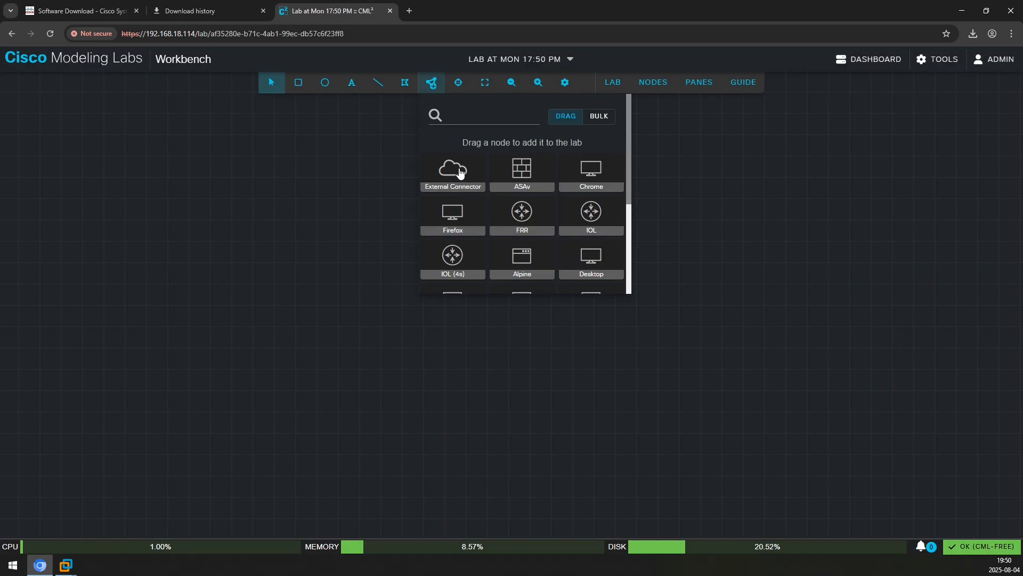
mouse_move(628, 166)
left_mouse_down()
mouse_move(649, 263)
mouse_move(631, 246)
mouse_move(637, 183)
left_mouse_up()
mouse_move(450, 128)
left_click_drag(449, 128, 618, 165)
left_click_drag(522, 120, 525, 175)
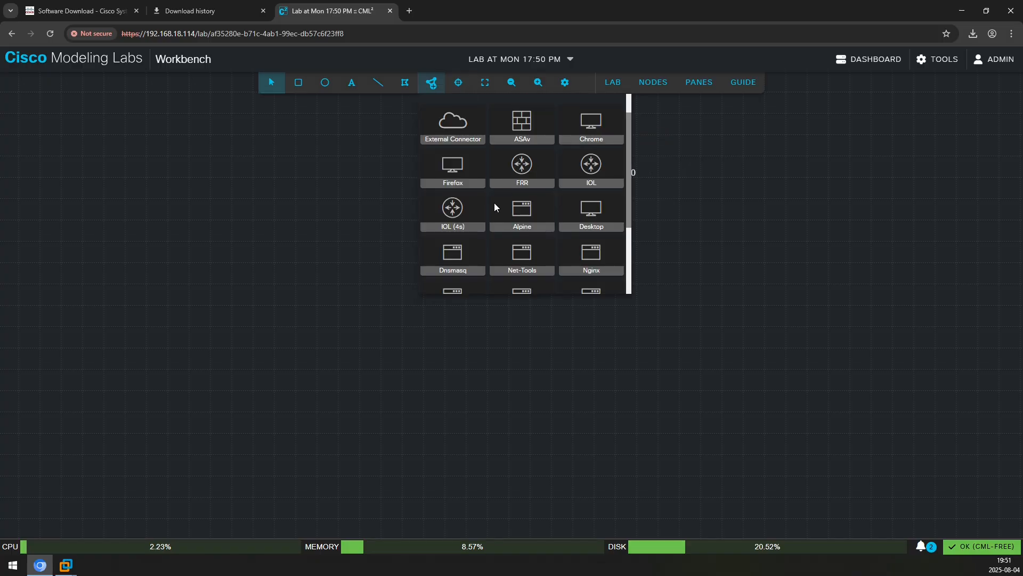
scroll(493, 213, "down", 2)
left_click_drag(450, 270, 456, 156)
scroll(556, 264, "up", 1)
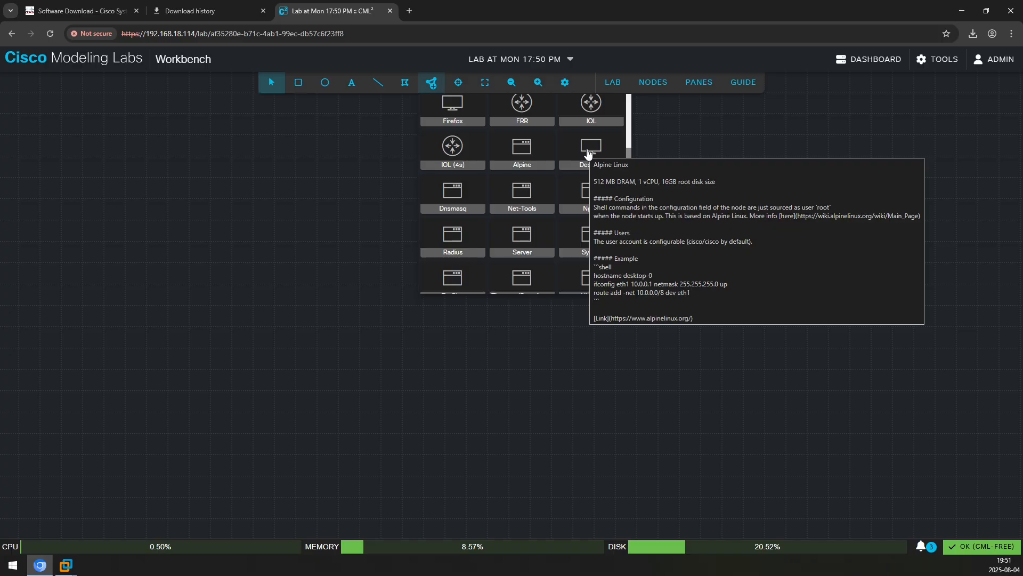
Add a Desktop node and a second IOL-L2 switch, iol-l2-1, to the canvas
left_click_drag(589, 155, 398, 158)
scroll(522, 160, "up", 2)
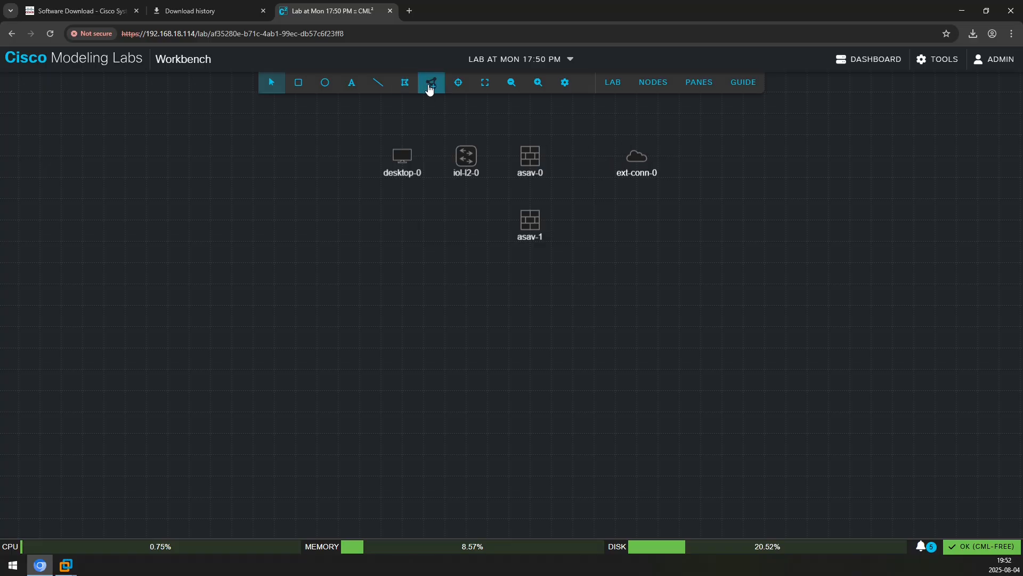
left_click(429, 87)
scroll(546, 205, "down", 3)
left_click_drag(454, 269, 594, 163)
left_click_drag(635, 155, 655, 156)
Link desktop-0 to iol-l2-0 and shift desktop-0 further left
right_click(400, 157)
left_click(432, 207)
left_click(467, 158)
left_click(627, 353)
left_click_drag(403, 160, 382, 159)
Link asav-0 and asav-1 on GigE0/0 to iol-l2-0
right_click(537, 159)
left_click(567, 213)
left_click(467, 155)
left_click(433, 299)
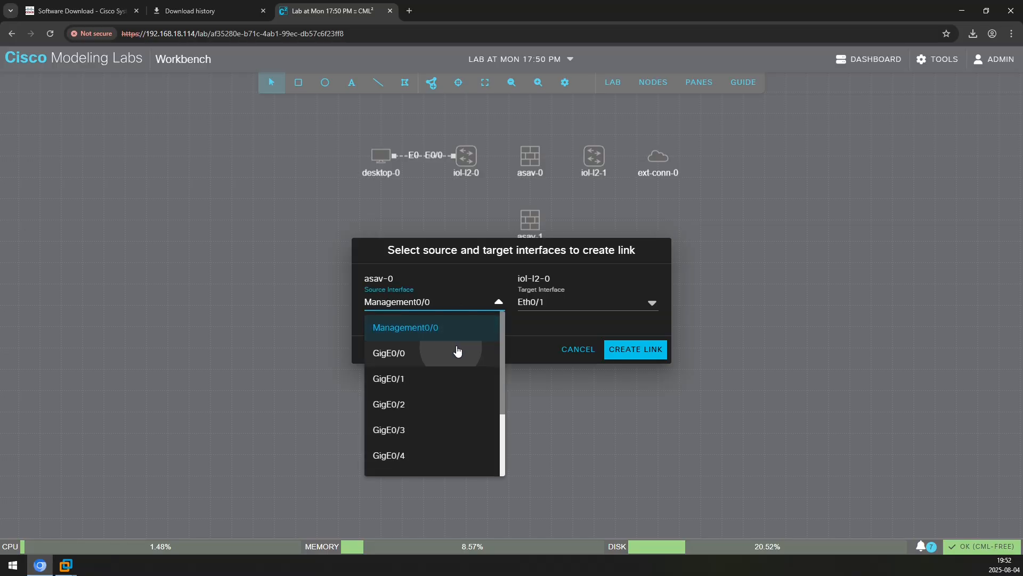
left_click(457, 349)
left_click(617, 350)
left_click(465, 161)
left_click(434, 299)
left_click(458, 351)
left_click(623, 349)
Move iol-l2-1 beside ext-conn-0 and link asav-0 GigE0/1 to iol-l2-1 Eth0/1
left_click_drag(592, 159, 615, 188)
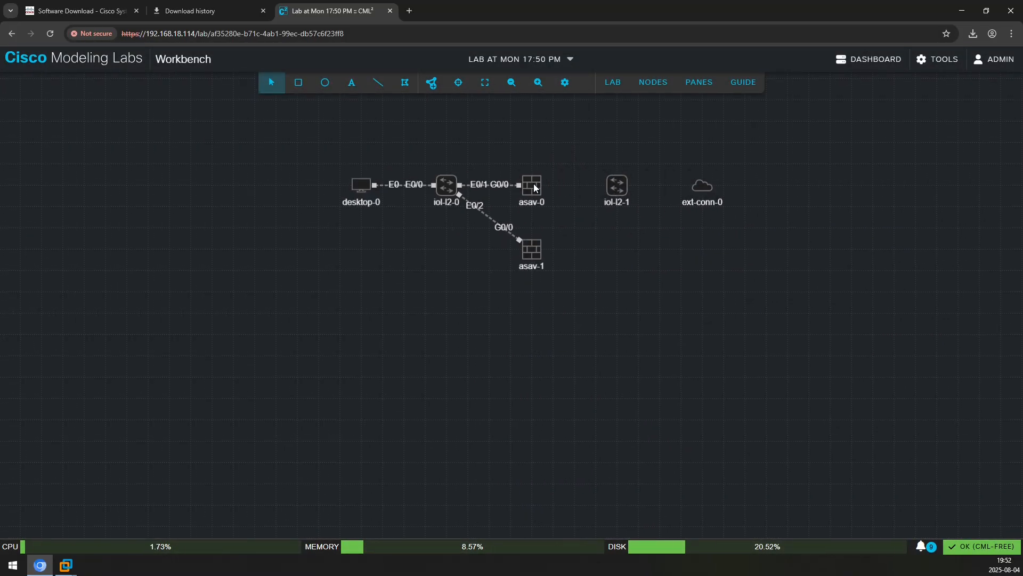
left_click_drag(534, 188, 619, 186)
left_click(434, 302)
left_click(463, 379)
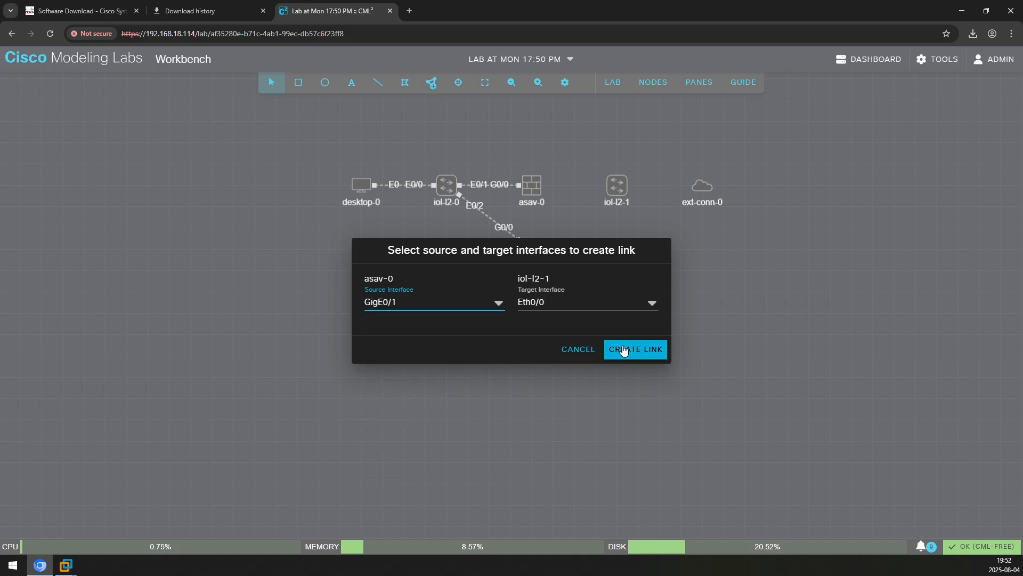
left_click(605, 307)
left_click(605, 352)
left_click(632, 349)
Link asav-1 GigE0/1 to iol-l2-1 Eth0/2, and iol-l2-1 E0/0 to ext-conn-0
left_click_drag(532, 251, 702, 186)
left_click(442, 302)
left_click(459, 378)
left_click(571, 303)
left_click(578, 378)
left_click(631, 349)
Arrange the firewalls into a diamond and add a GigE0/2 failover link between asav-0 and asav-1
left_click_drag(535, 187, 532, 140)
left_click_drag(532, 249, 531, 223)
right_click(530, 134)
left_click(547, 185)
left_click(531, 219)
left_click(478, 302)
left_click(474, 404)
left_click(602, 303)
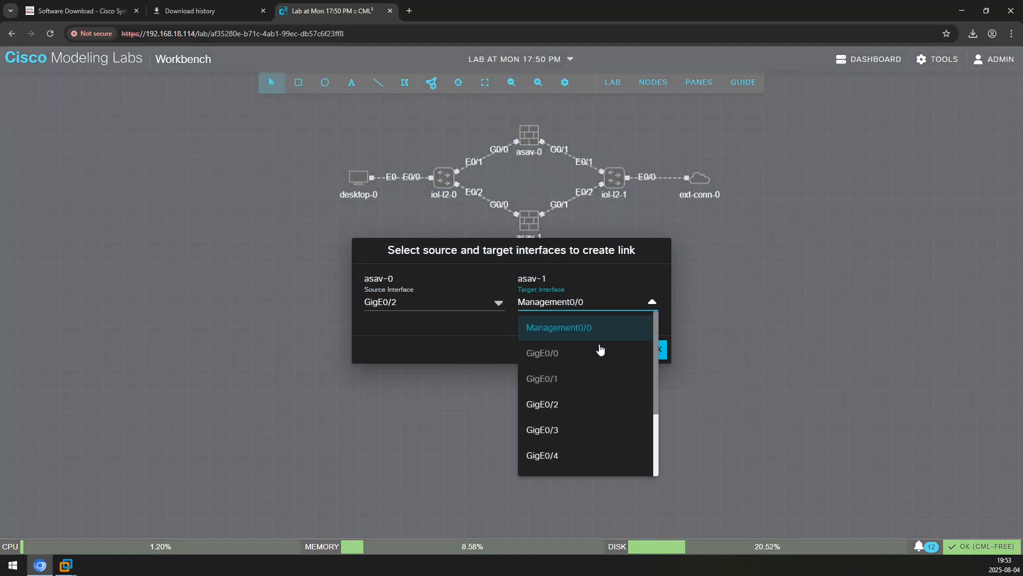
left_click(597, 404)
left_click(634, 350)
Start the lab, check ext-conn-0's details, and open iol-l2-0's console
left_click(613, 82)
left_click(637, 106)
left_click(699, 179)
left_click(709, 150)
double_click(447, 179)
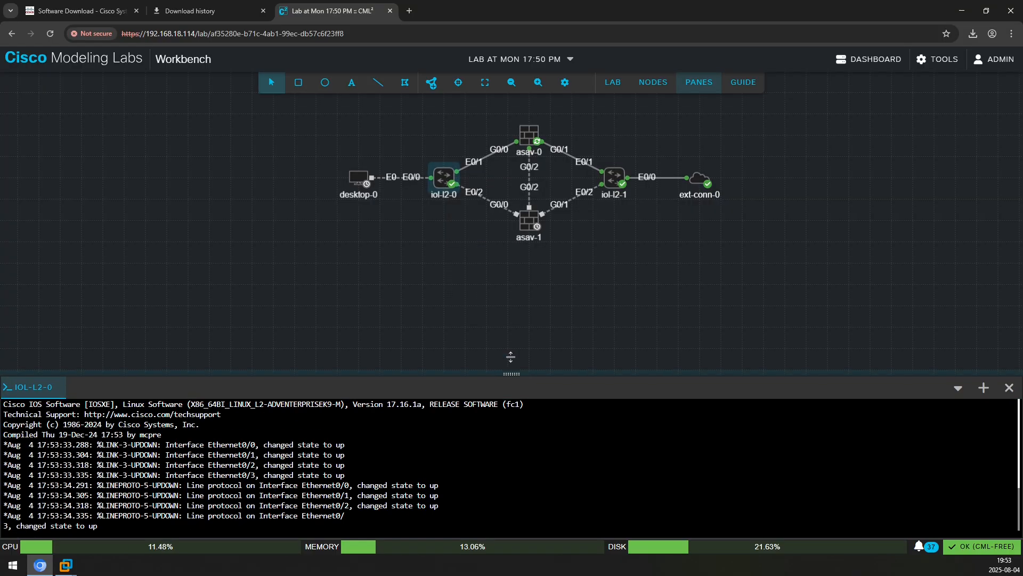
Open the consoles for asav-0 and desktop-0 and enlarge the topology area
double_click(530, 135)
left_click(539, 404)
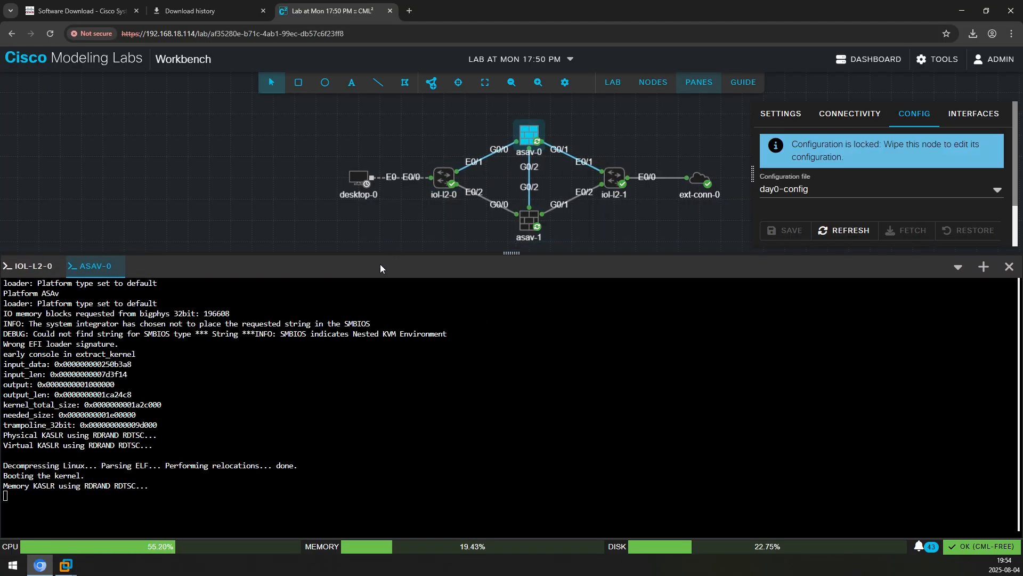
double_click(369, 188)
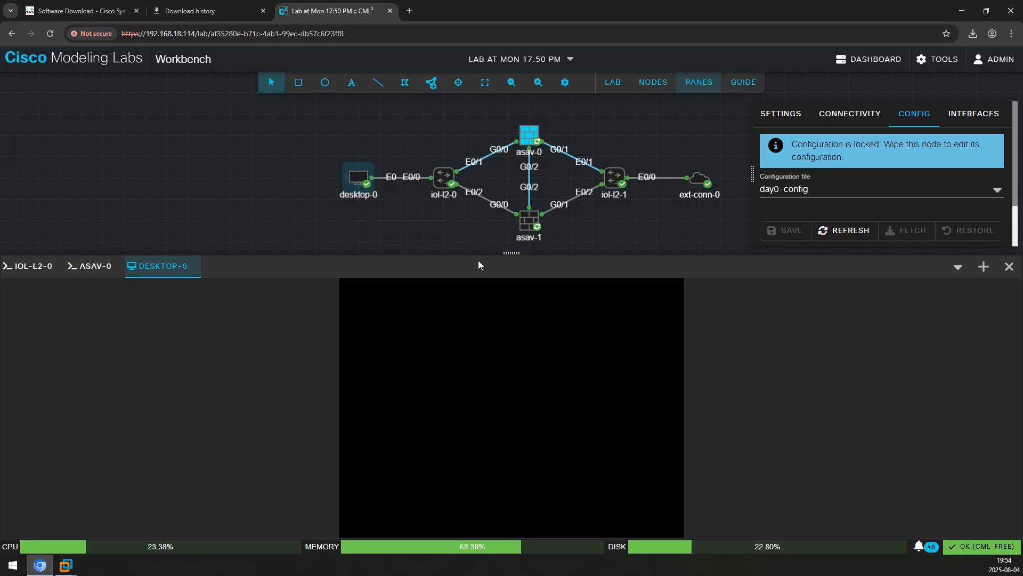
left_click(530, 393)
left_click_drag(716, 253, 705, 333)
Review desktop-0's configuration, log in to its desktop with the password, and return to asav-0's console
left_click(359, 179)
left_click_drag(796, 252, 899, 292)
left_click(897, 288)
left_click_drag(516, 333, 525, 254)
scroll(853, 208, "down", 2)
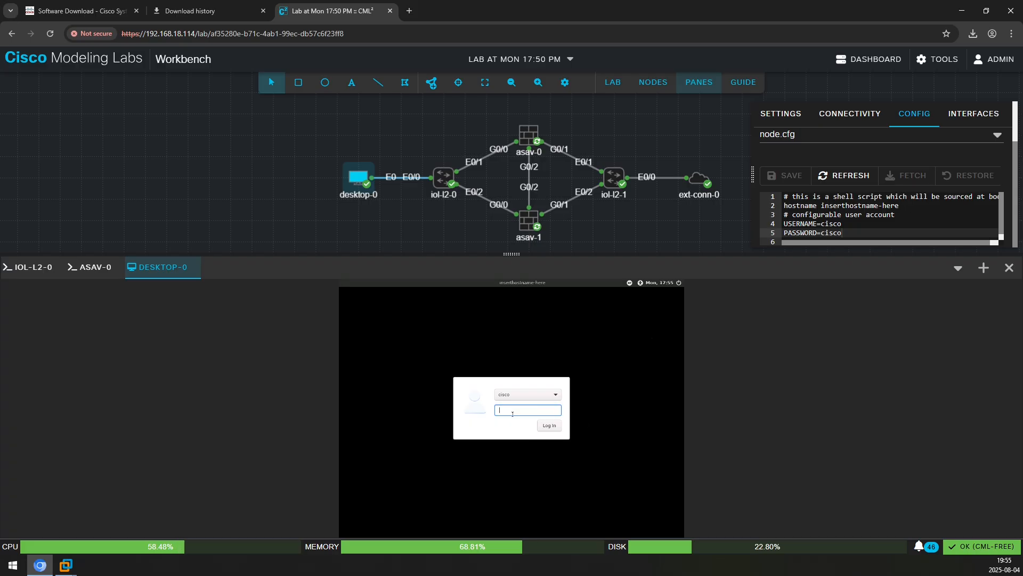
type("cisco")
key("Return")
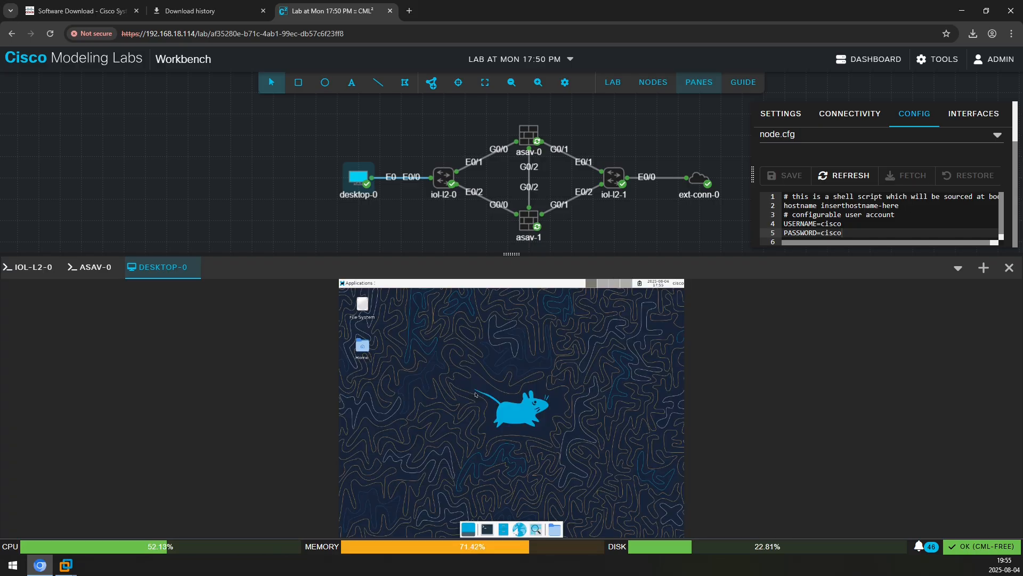
left_click(93, 269)
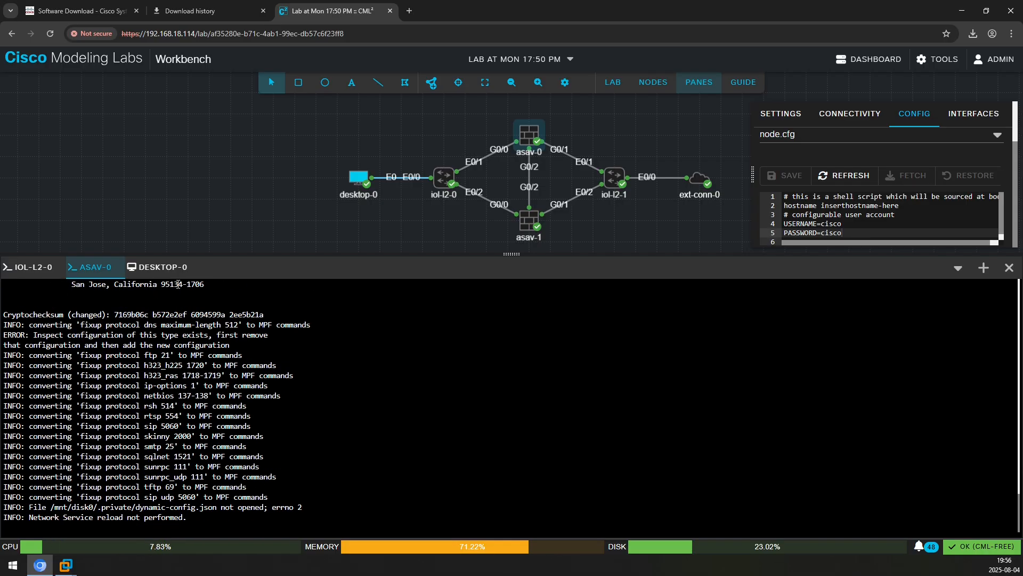
Enter privileged mode on asav-0 using the enable password from its day0 config
key("Return")
key("Return")
key("Return")
type("en")
key("Return")
left_click(526, 132)
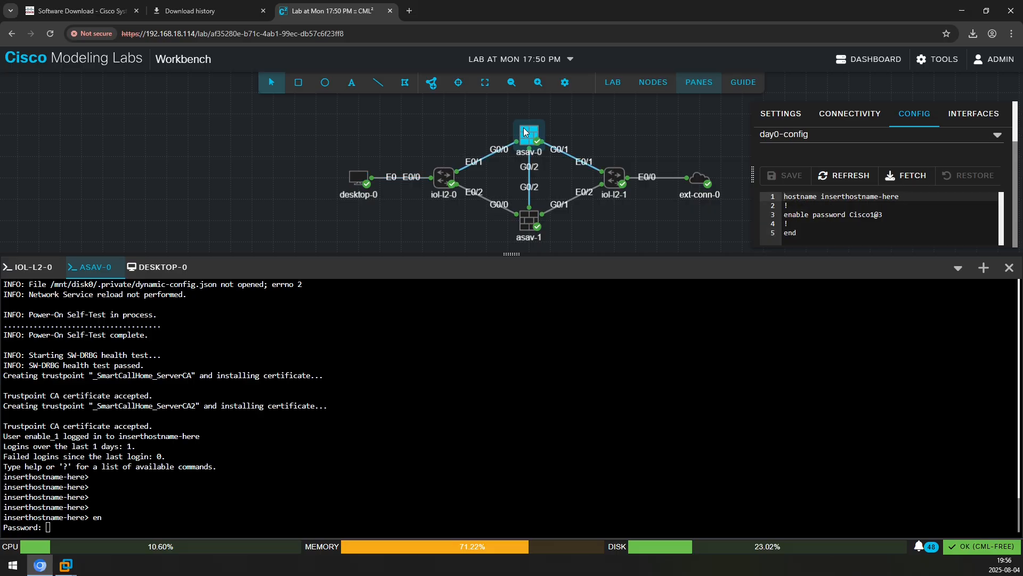
left_click(892, 216)
left_click(891, 224)
left_click(539, 452)
type("Cisco1@")
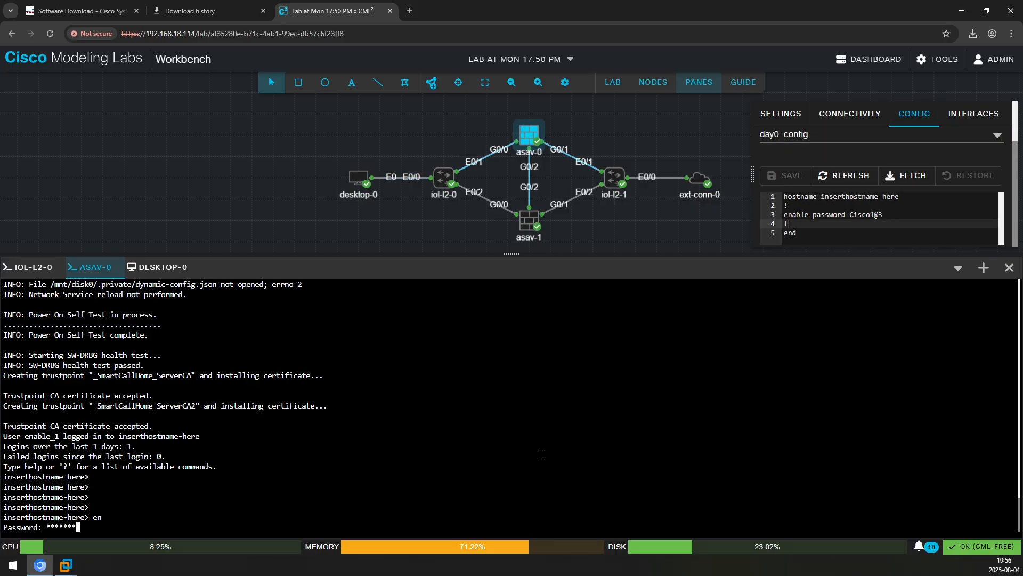
type("3")
key("Return")
Run sh ver on asav-0 and highlight the image file name in the output
type("sh ver")
key("Return")
key("space")
key("space")
scroll(471, 463, "up", 7)
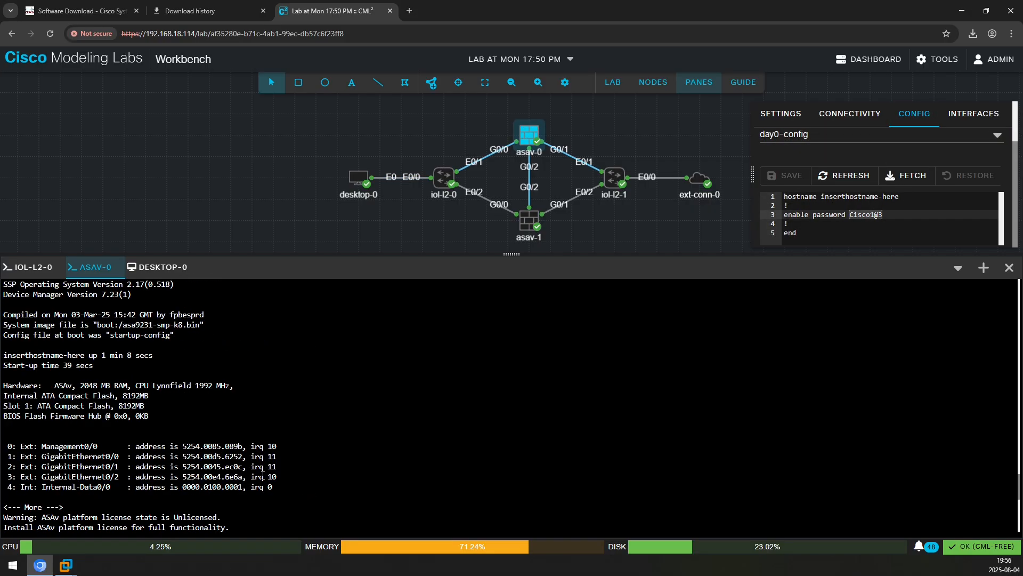
scroll(107, 388, "down", 1)
left_click_drag(122, 325, 205, 324)
scroll(204, 323, "down", 7)
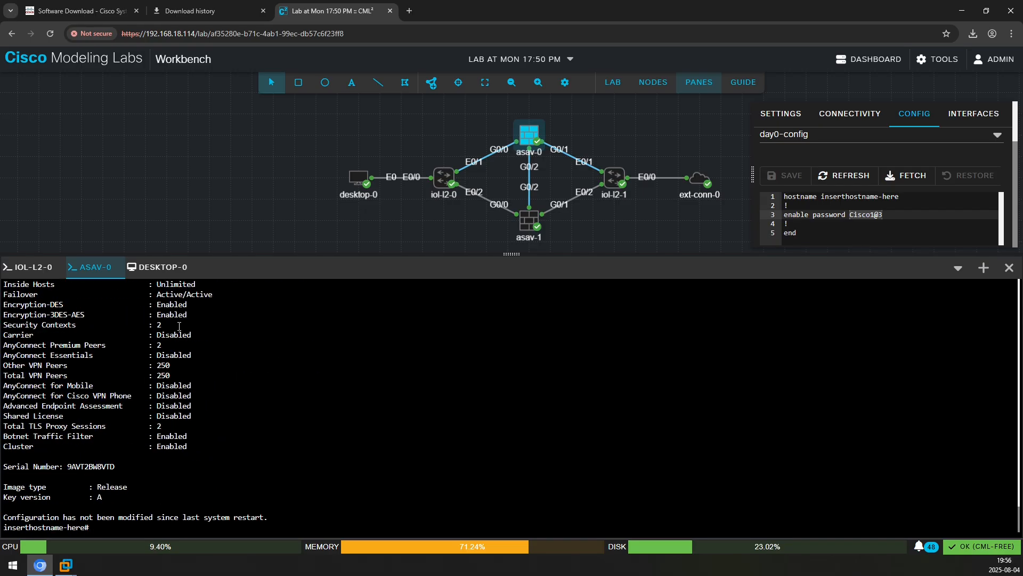
Enable iol-l2-0 and run sh ver to view its version output
left_click(32, 266)
type("en")
key("Return")
type("sh ver")
key("Return")
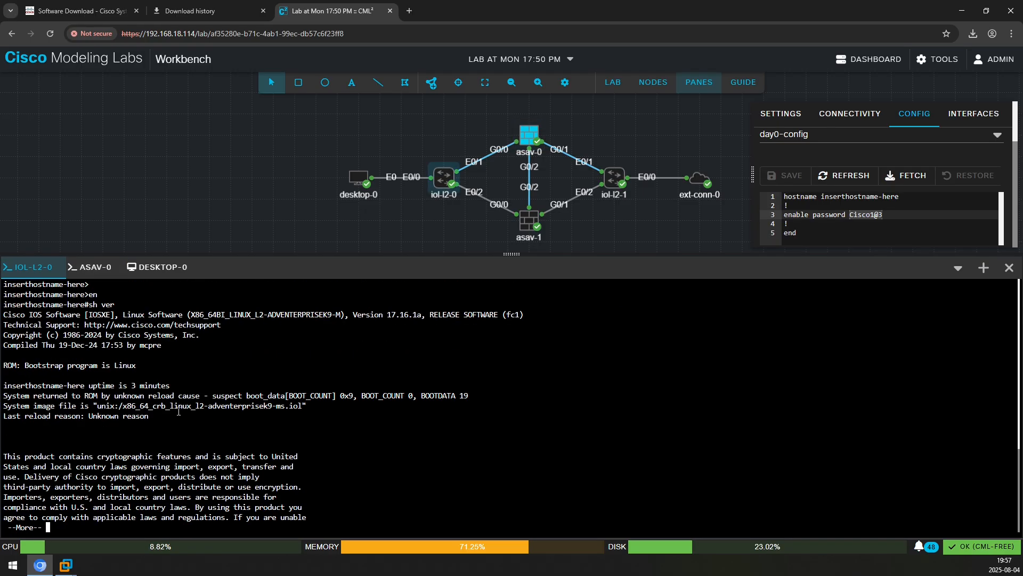
scroll(374, 400, "up", 3)
key("space")
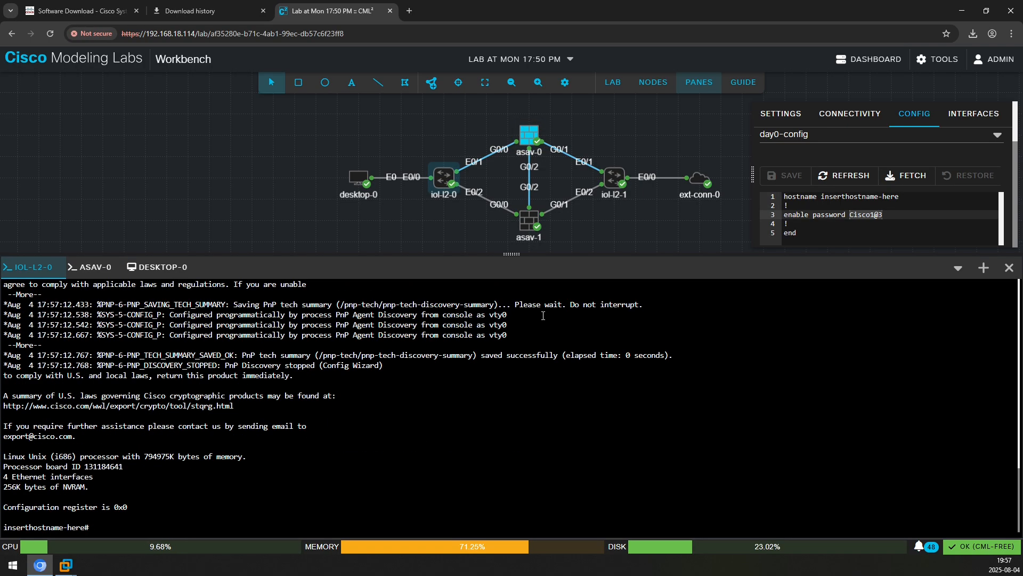
Run uname -a in a terminal on desktop-0
left_click(163, 267)
left_click(487, 528)
type("uname -a")
key("Return")
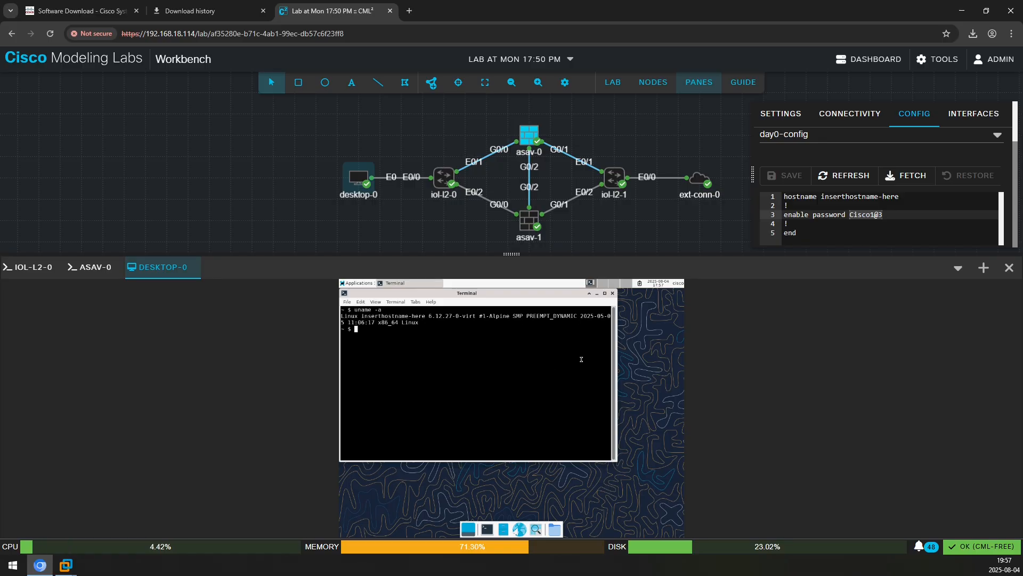
Stop the lab, review the system resource statistics, then start the lab again
left_click(613, 82)
left_click(650, 123)
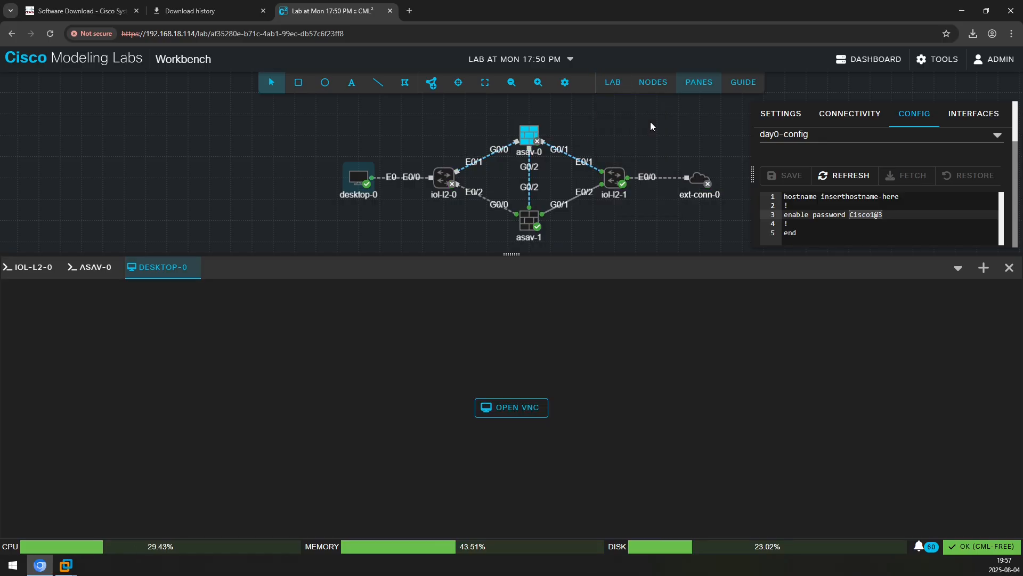
left_click(464, 551)
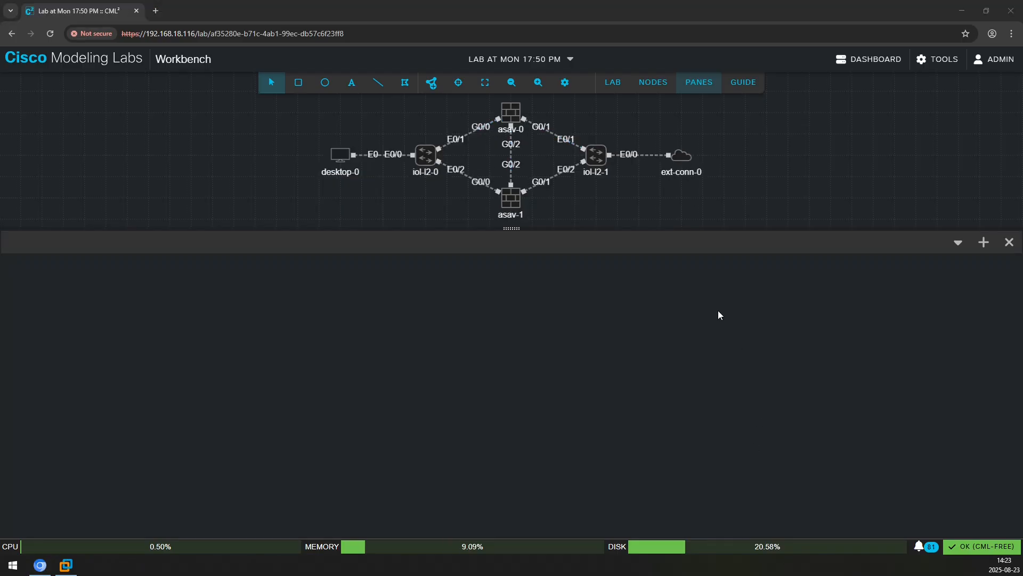
left_click(612, 82)
left_click(652, 101)
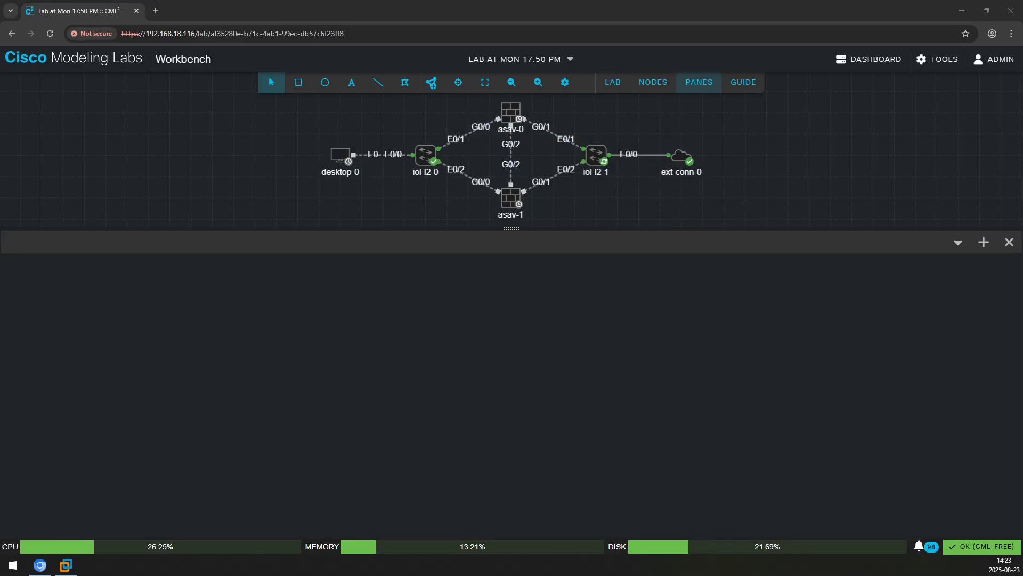
Open desktop-0's console, sign in with the desktop password, and launch a terminal
right_click(340, 160)
left_click(373, 303)
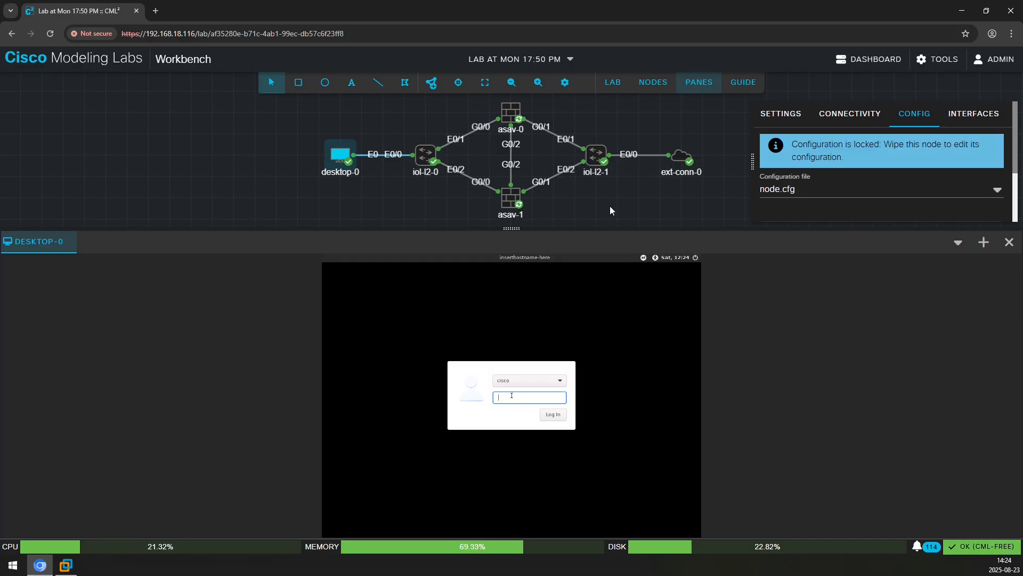
scroll(843, 195, "down", 2)
type("cisco")
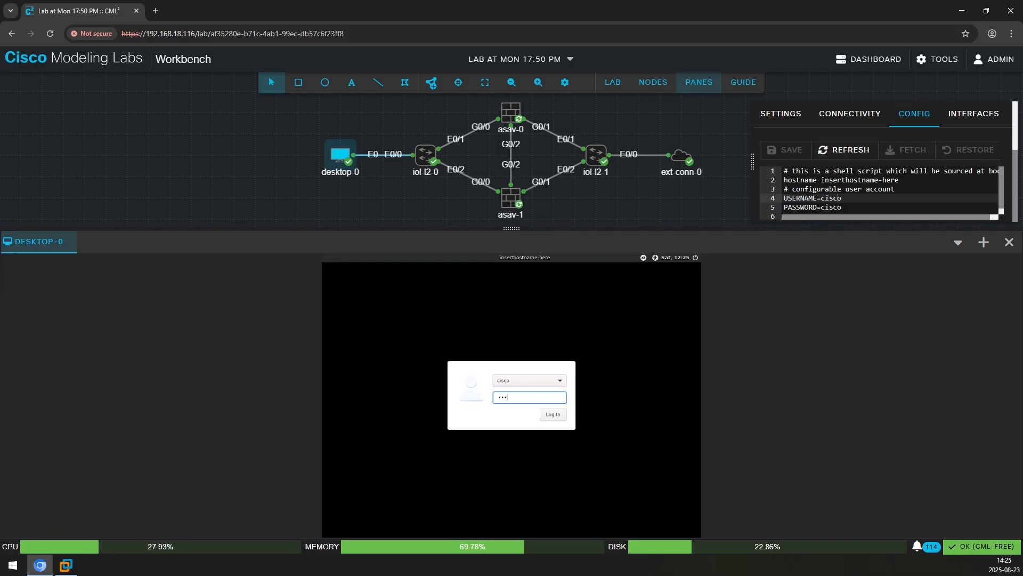
key("Return")
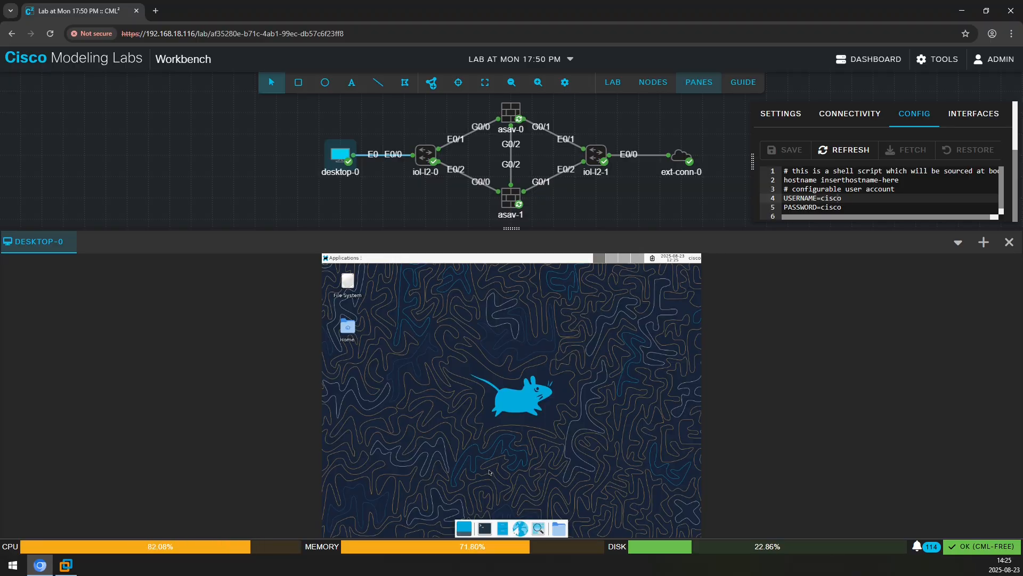
left_click(485, 528)
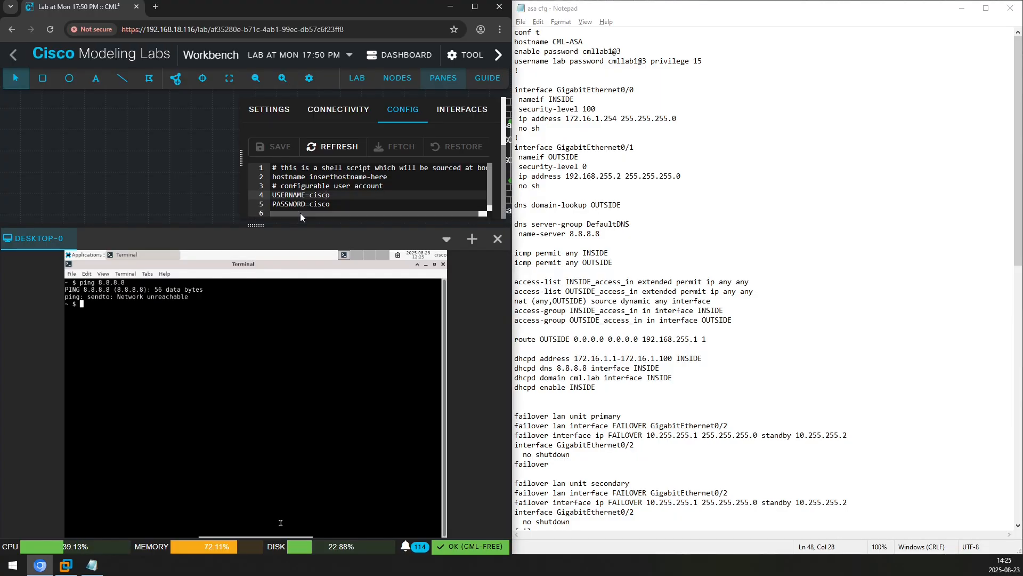
Open asav-0's console and enter privileged mode with the enable password
left_click(198, 79)
left_click_drag(514, 32, 661, 388)
right_click(254, 103)
left_click(271, 112)
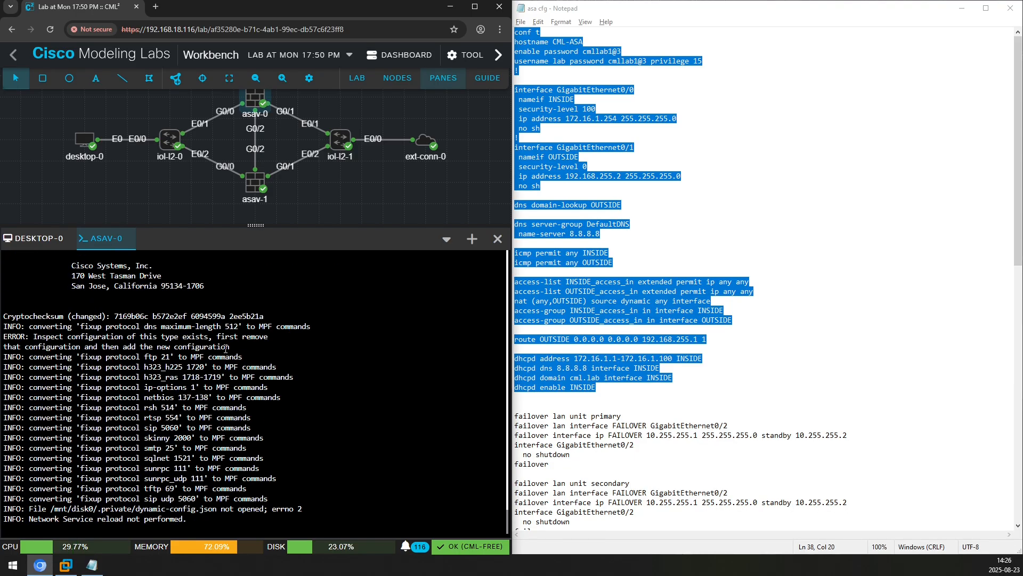
key("Return")
key("Return")
key("Return")
type("en")
key("Return")
left_click(255, 98)
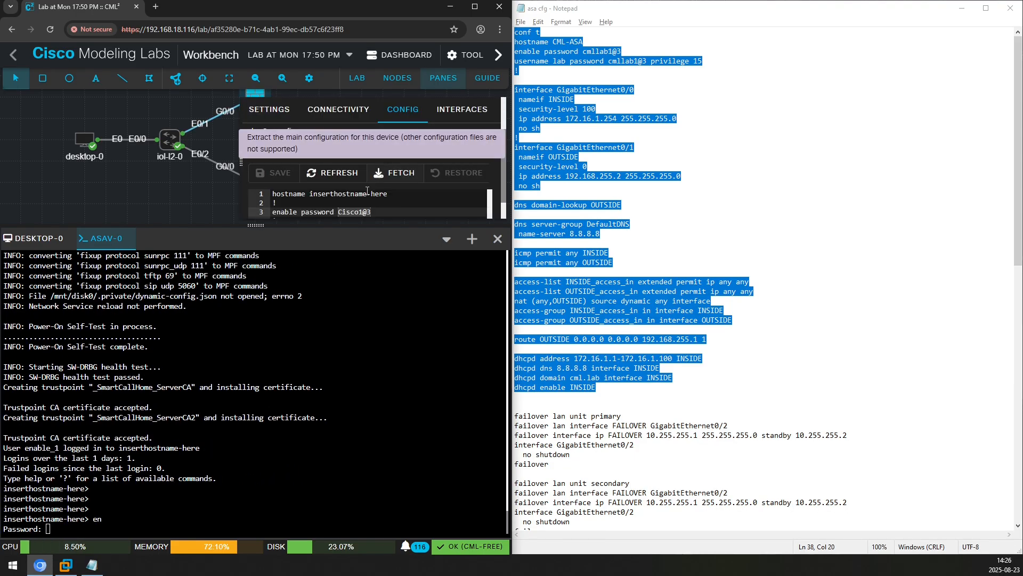
type("Cisco1@3")
key("Return")
Paste the ASA config from hostname through dhcpd enable INSIDE into asav-0 under conf t
right_click(570, 155)
left_click(591, 189)
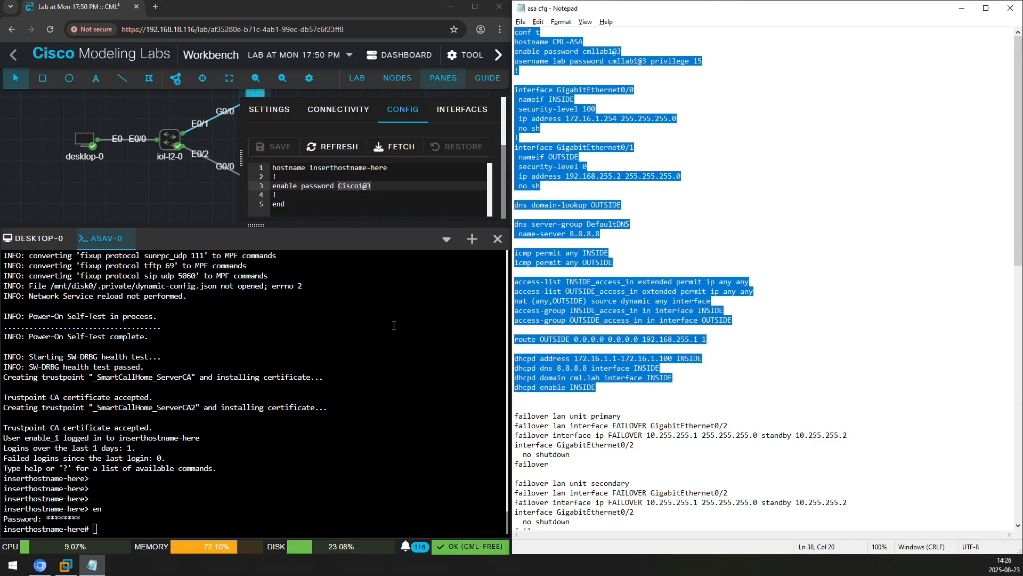
left_click(393, 325)
type("conf t")
key("Return")
left_click_drag(515, 41, 709, 388)
key("ctrl+c")
right_click(381, 364)
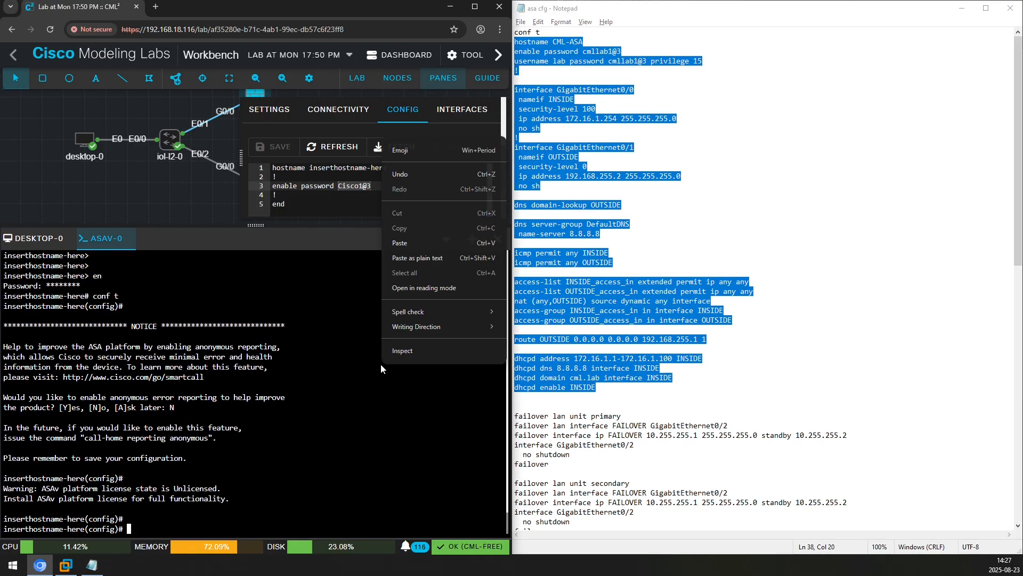
left_click(417, 241)
key("Return")
On desktop-0, confirm eth0 has 172.16.1.1 with ip addr and ping 8.8.8.8
left_click(43, 241)
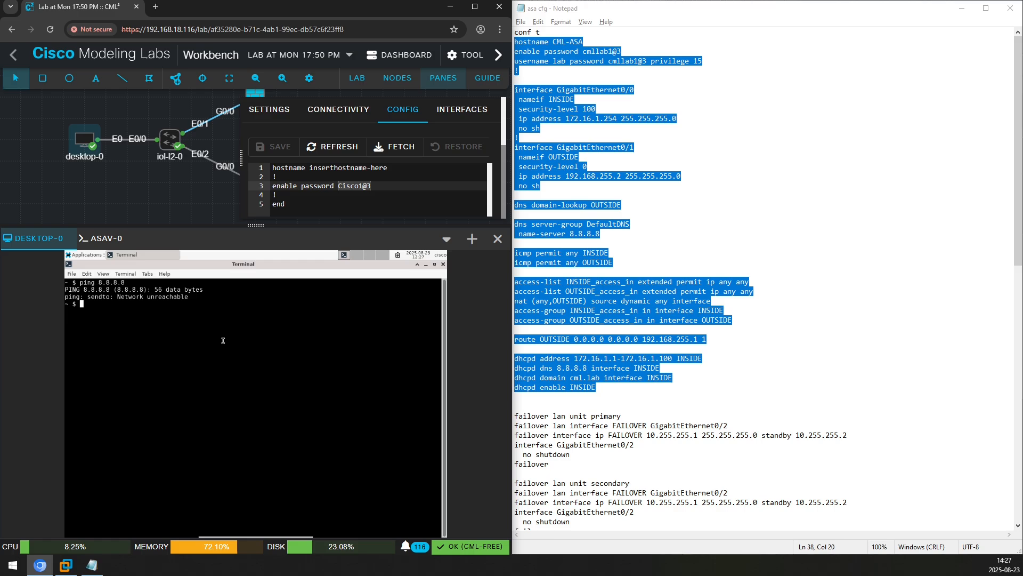
type("ip addr")
key("Return")
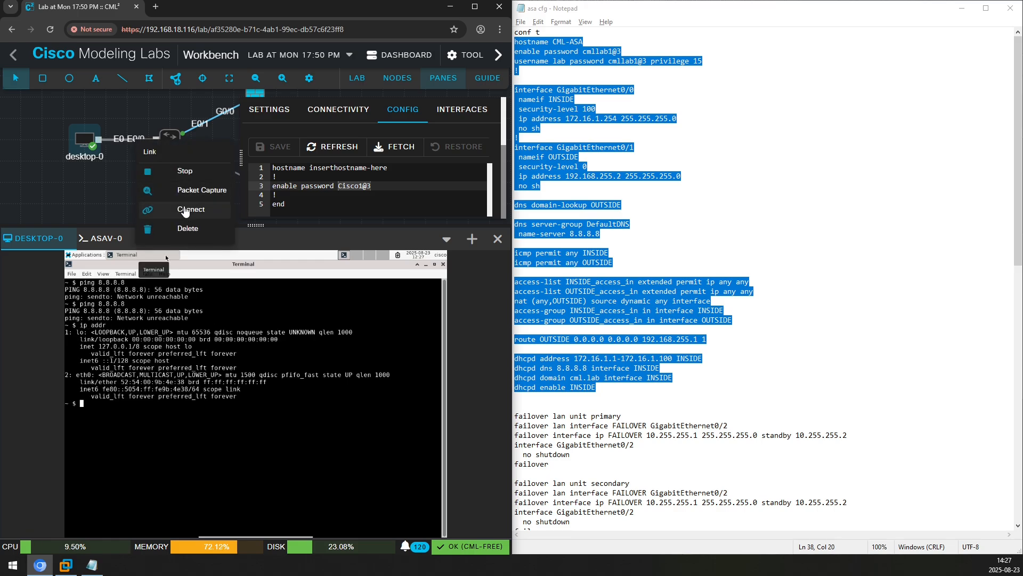
key("Up")
key("Return")
type("ping 8.8.8.8")
key("Return")
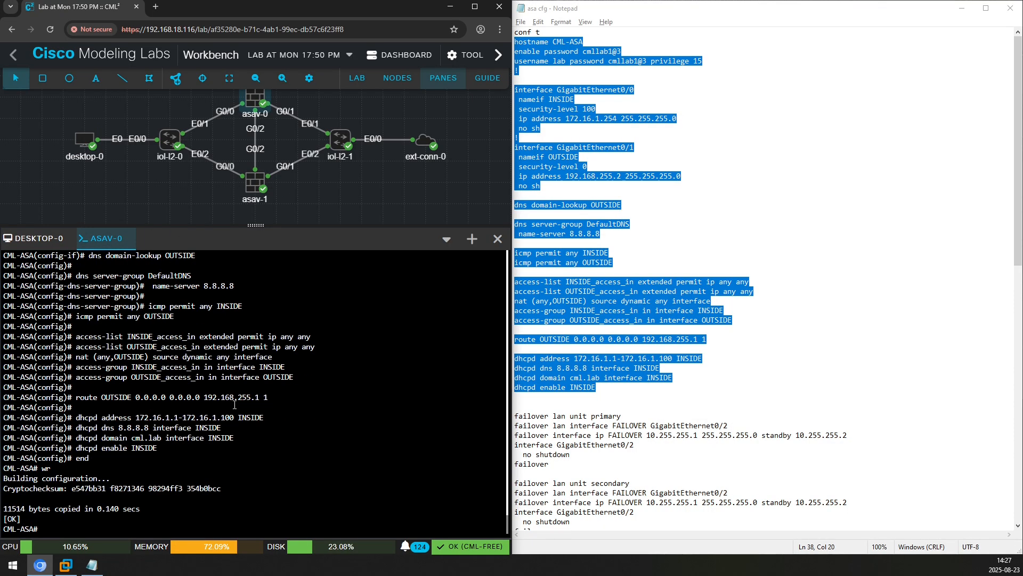
Select the failover primary block in the configuration file
scroll(639, 373, "down", 1)
left_click_drag(514, 387, 635, 435)
left_click(457, 404)
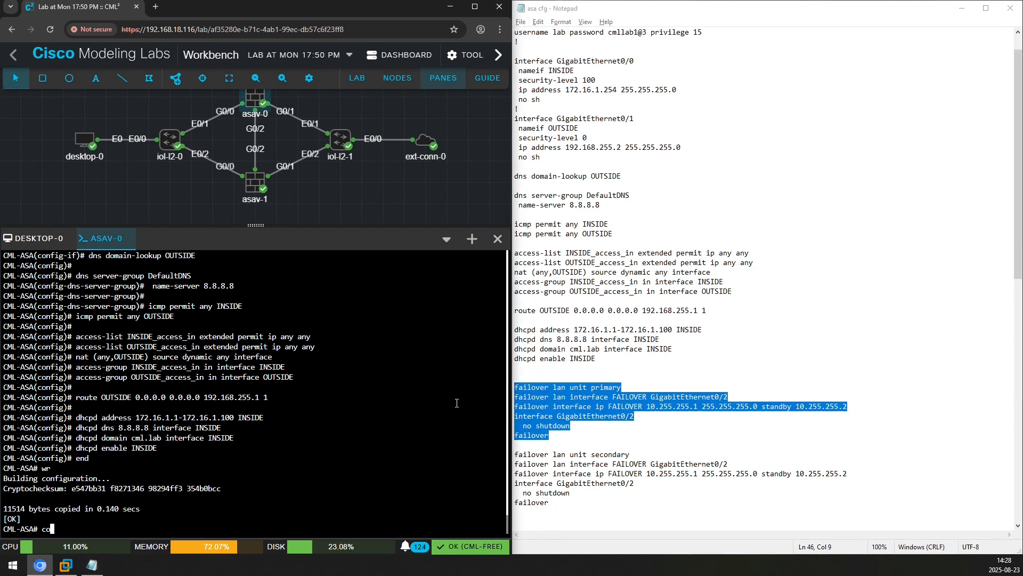
Paste and execute the failover primary block on asav-0 in configuration mode
type("conf t")
key("Return")
right_click(426, 394)
left_click(466, 267)
key("Return")
On asav-1, decline error reporting and paste the failover secondary block
right_click(252, 185)
left_click(291, 315)
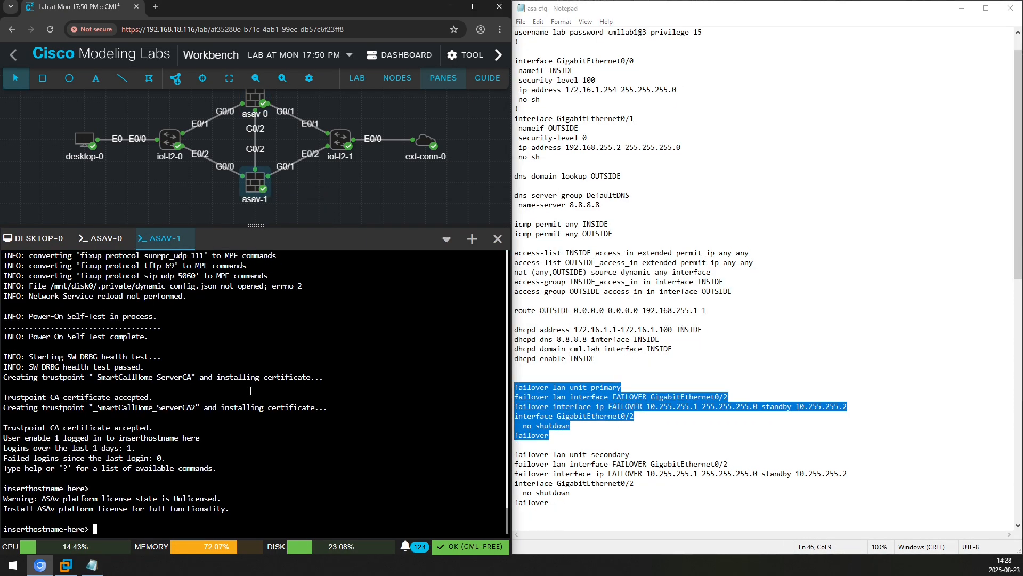
left_click_drag(549, 503, 513, 458)
left_click(389, 411)
type("N")
key("Return")
right_click(335, 365)
left_click(372, 245)
key("Return")
type("end")
key("Return")
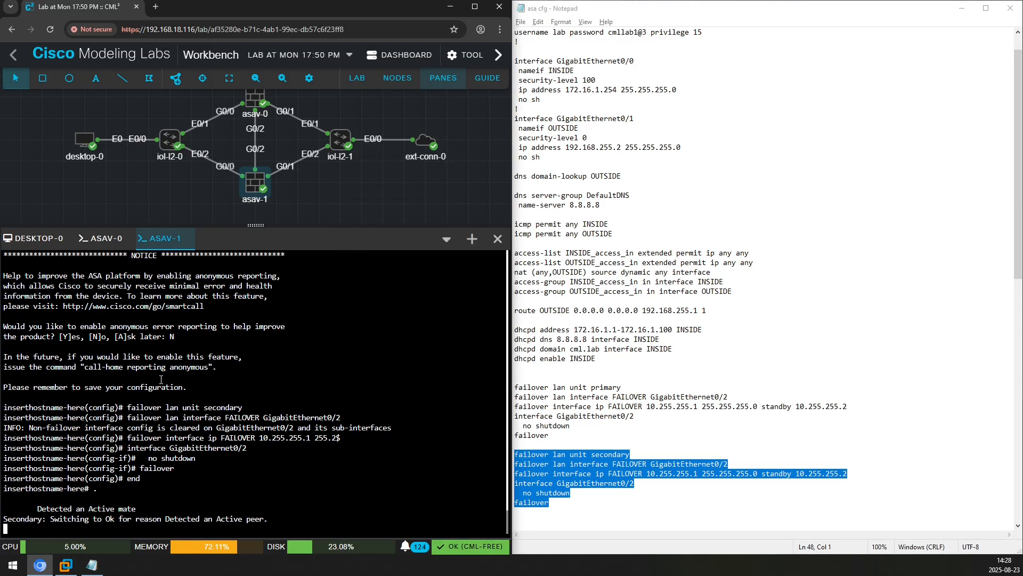
Check failover status on asav-1, then save asav-0's config with wr and check its status
key("Return")
key("Return")
type("sh failover")
key("Return")
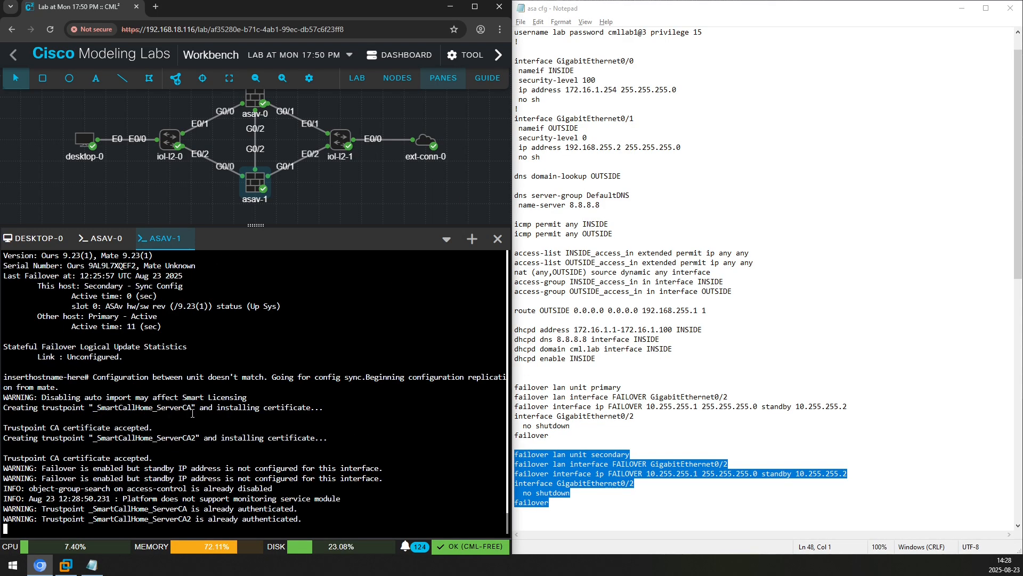
key("Return")
key("Return")
key("Return")
key("Return")
key("Return")
left_click(101, 238)
key("Return")
key("Return")
key("Return")
type("wr")
key("Return")
type("sh fail")
key("Tab")
key("Return")
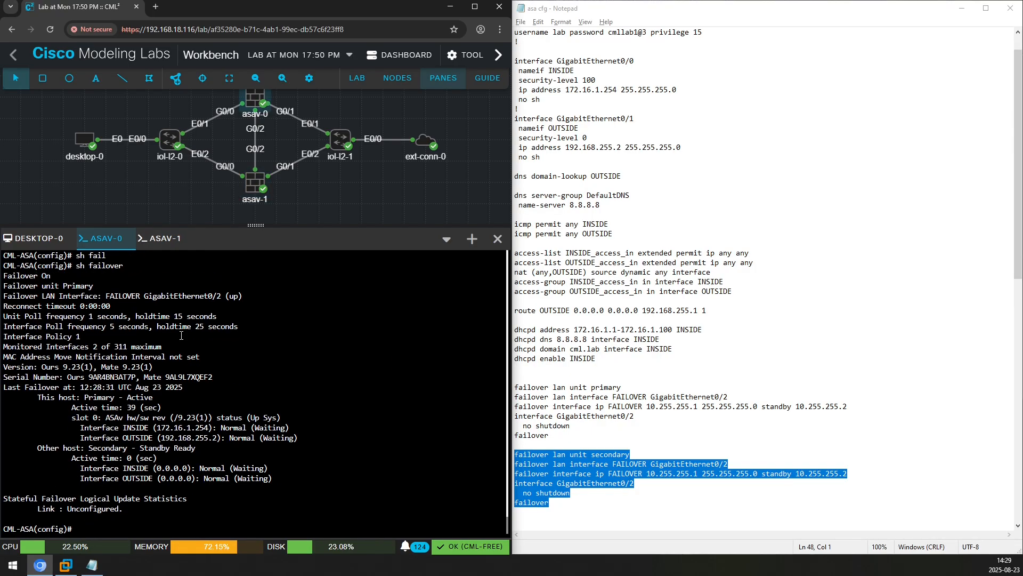
Stop asav-0 and observe the brief gap in desktop-0's 8.8.8.8 ping replies
left_click(40, 239)
left_click(255, 102)
right_click(256, 101)
left_click(296, 129)
left_click(162, 239)
key("Return")
key("Return")
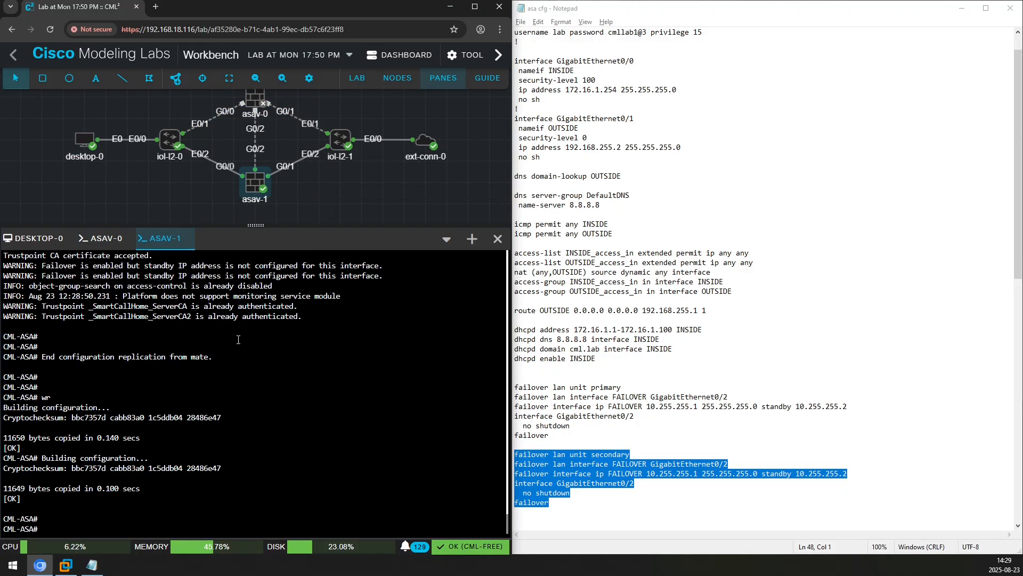
left_click(37, 243)
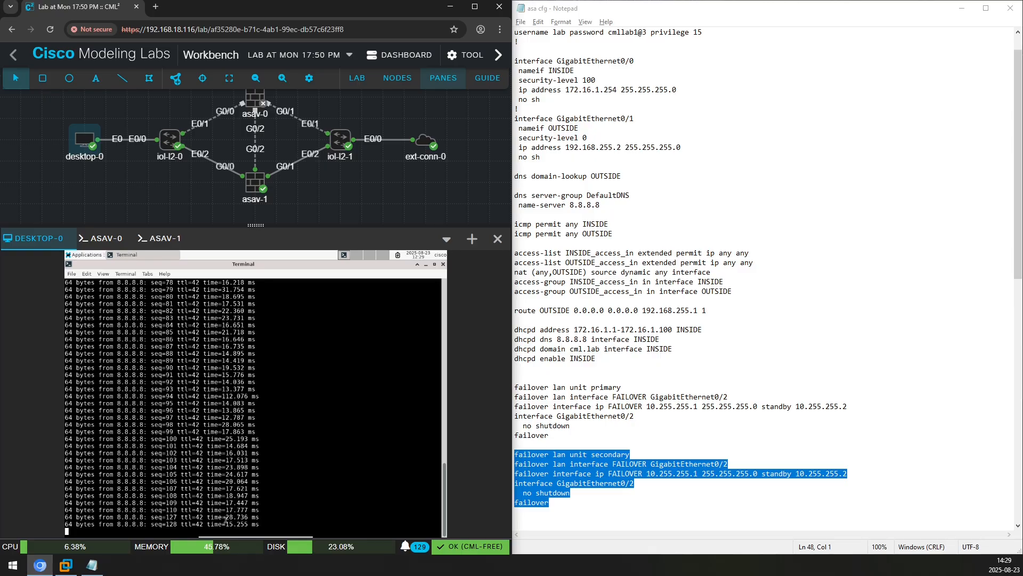
left_click_drag(207, 508, 257, 524)
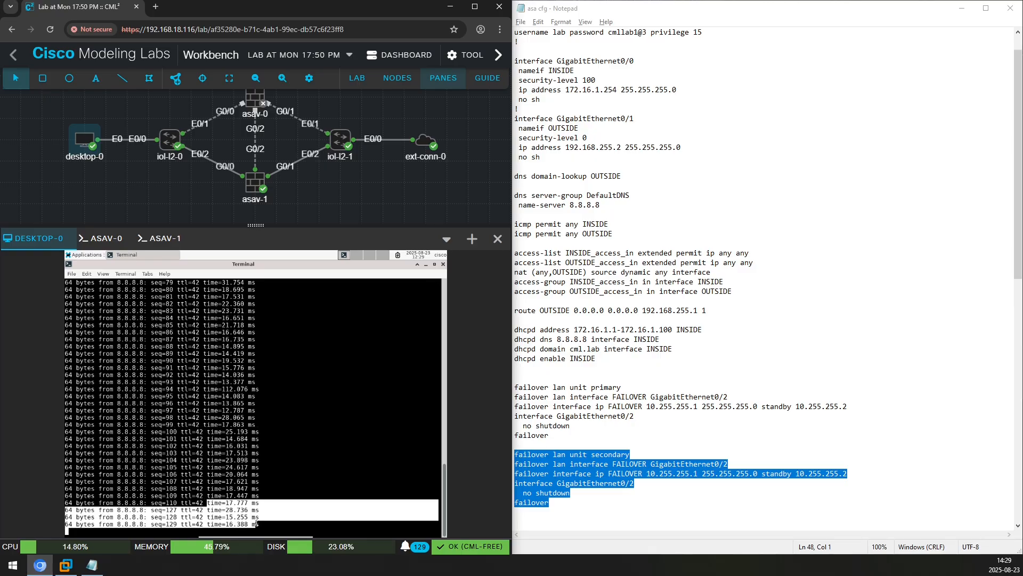
Confirm asav-1 now reports Secondary - Active, then stop the whole lab
left_click(160, 238)
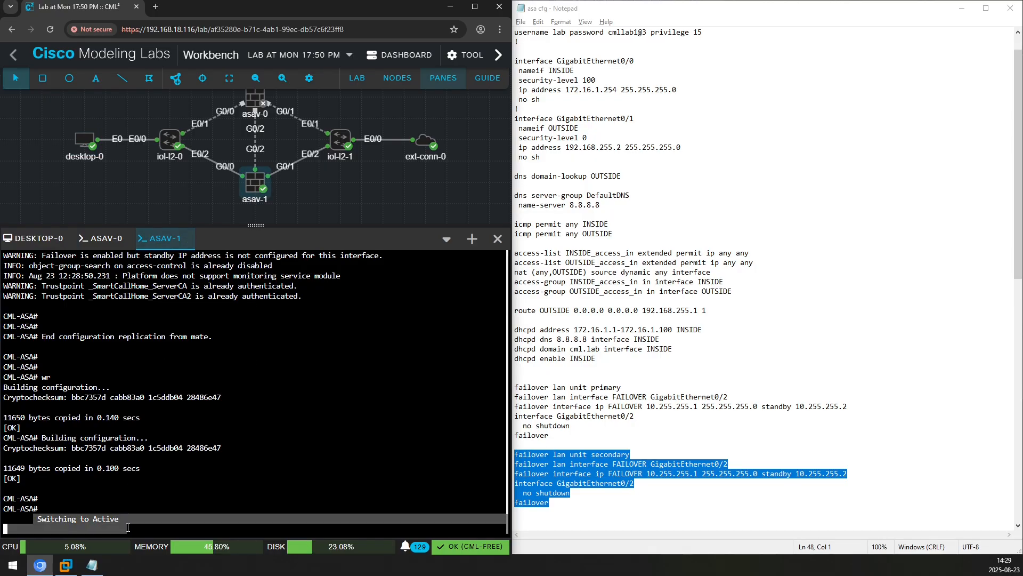
key("Return")
key("Return")
key("Return")
type("sh fail")
key("Return")
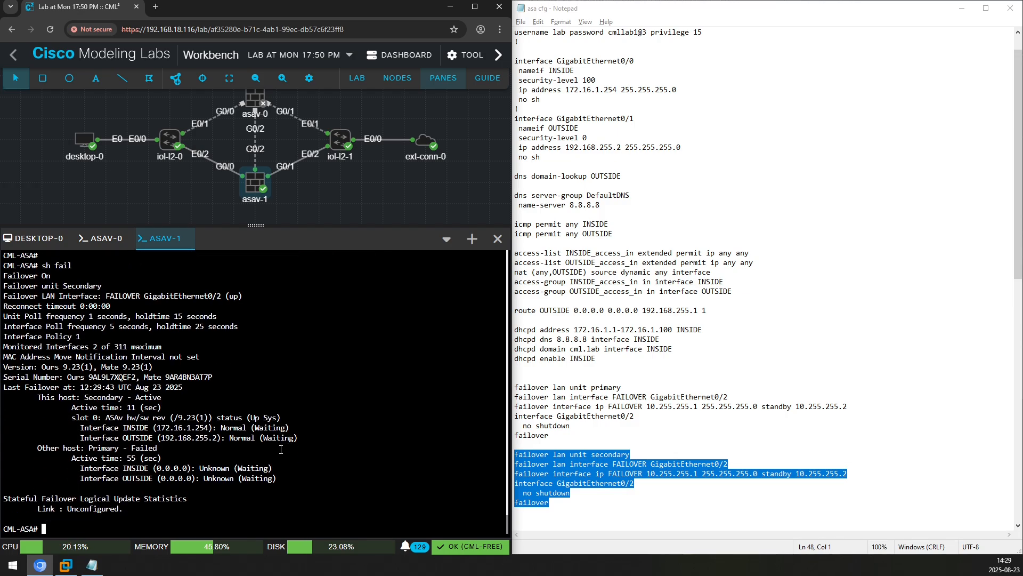
left_click_drag(84, 397, 150, 397)
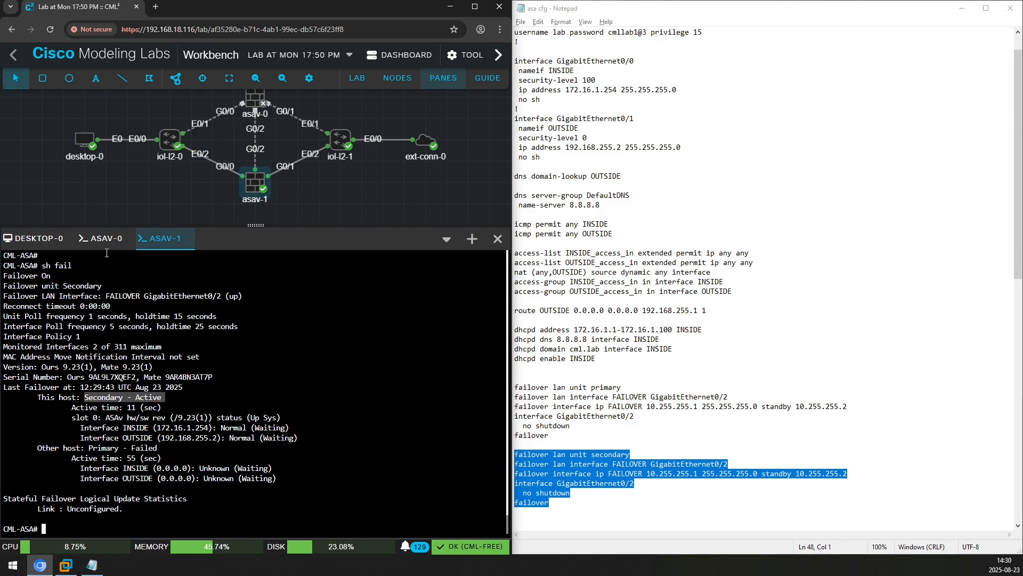
left_click(33, 238)
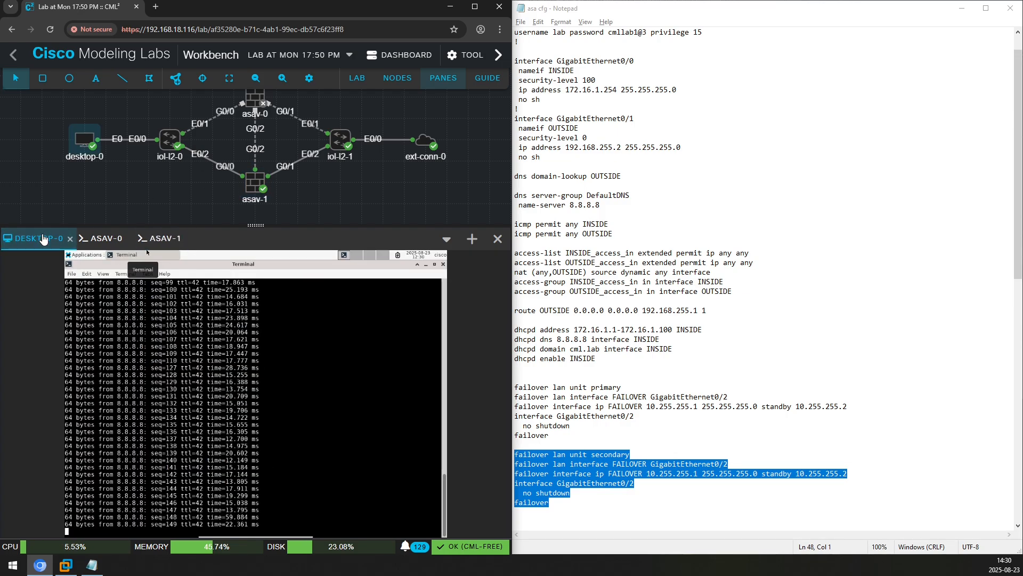
left_click(356, 80)
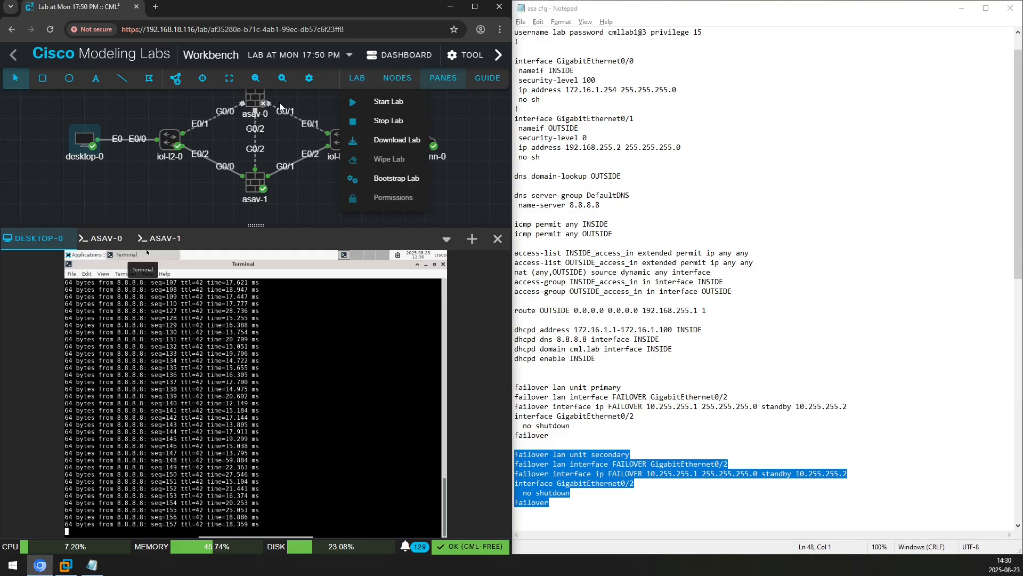
left_click(376, 123)
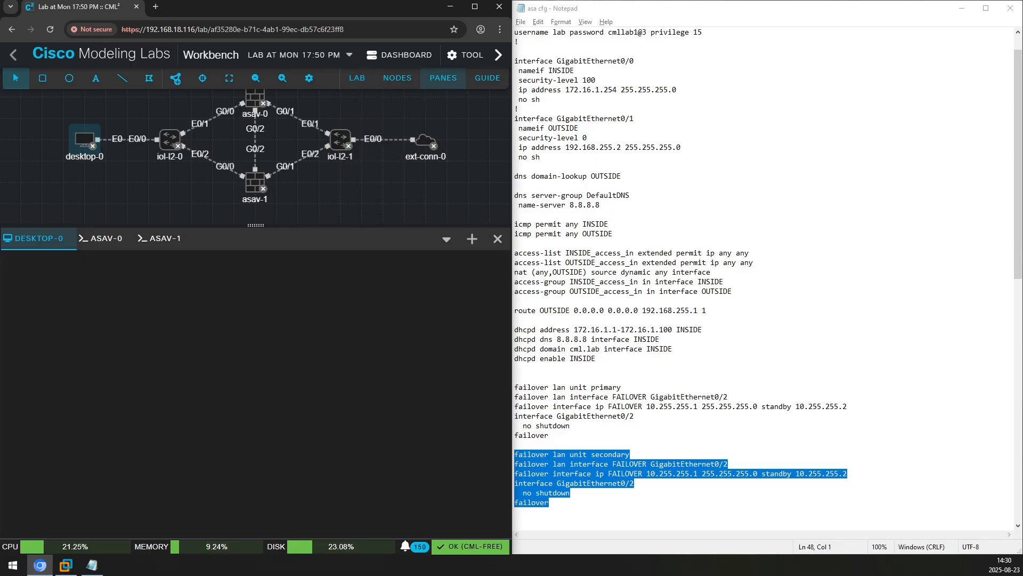